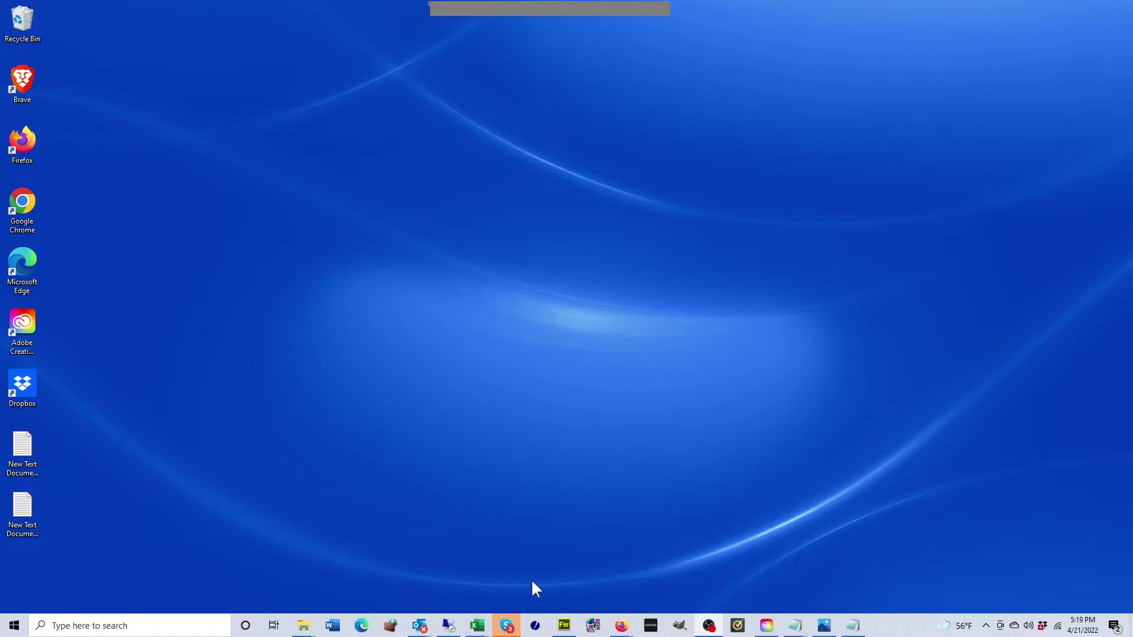
Switch to the full-screen remote server session showing the RDP brute-force prevention notes in Notepad
{"action": "left_click", "coordinate": [449, 625]}
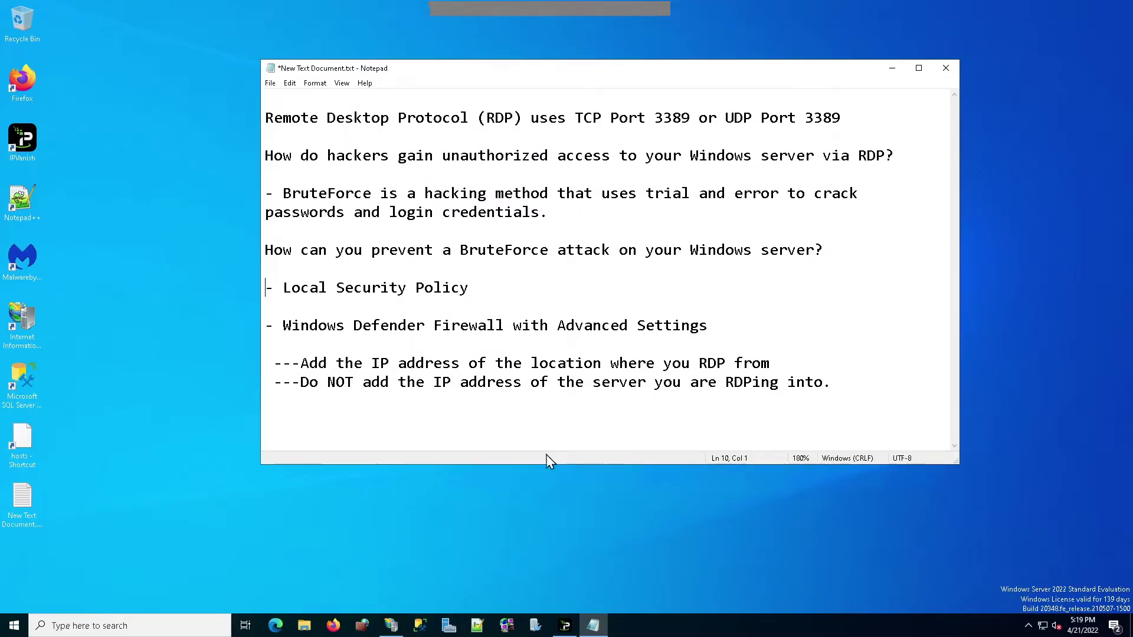
{"action": "left_click", "coordinate": [13, 146]}
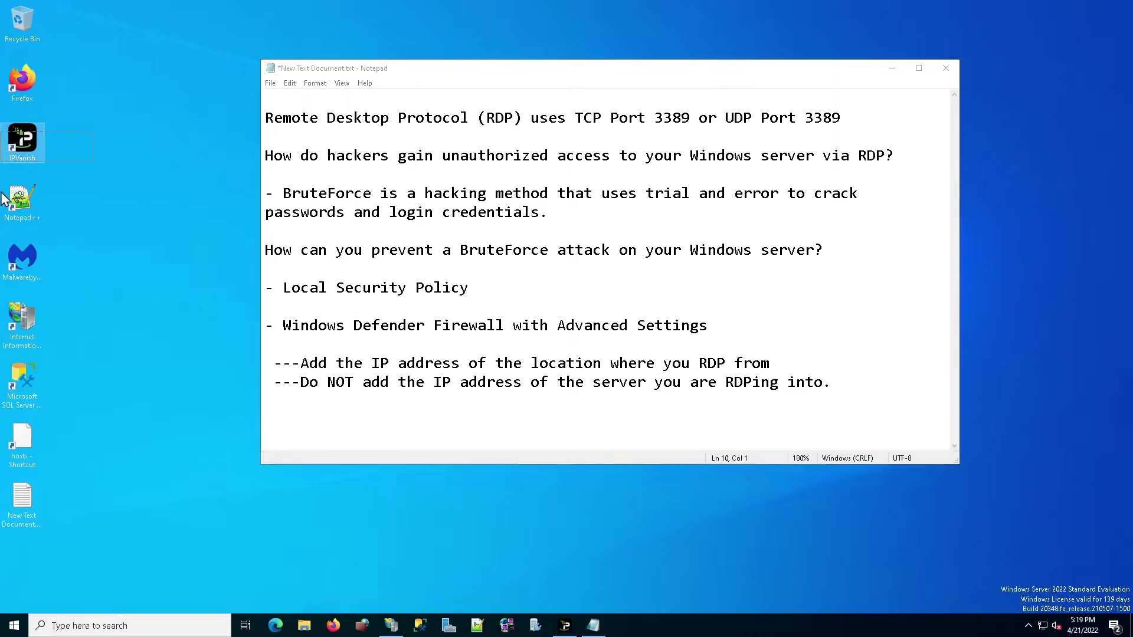
{"action": "left_click_drag", "start_coordinate": [26, 204], "coordinate": [115, 204]}
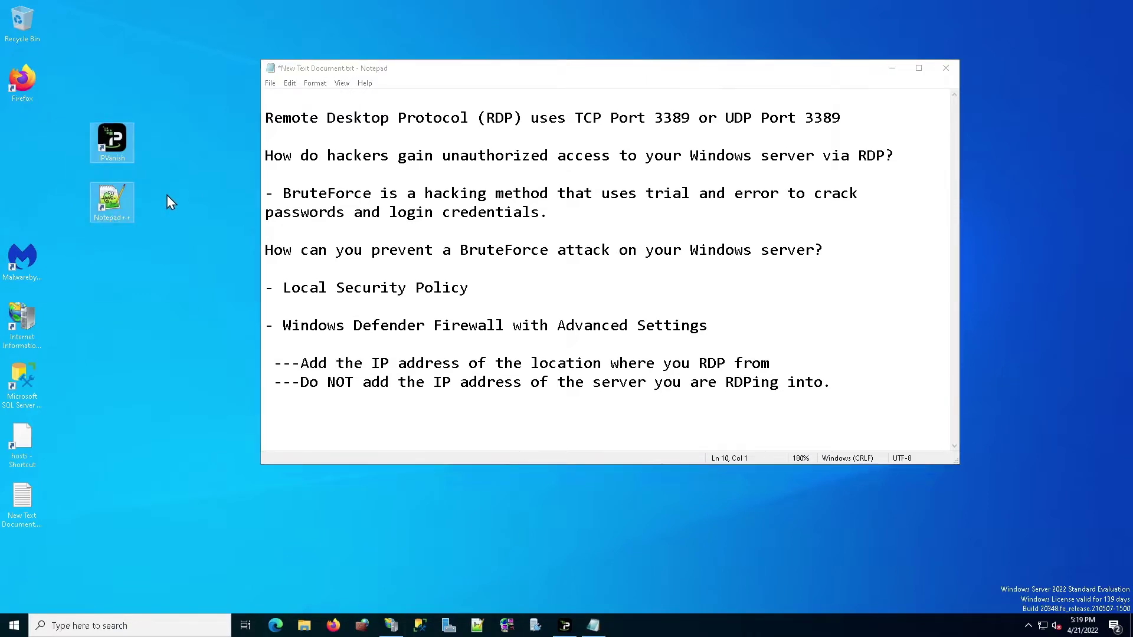
{"action": "left_click", "coordinate": [166, 194]}
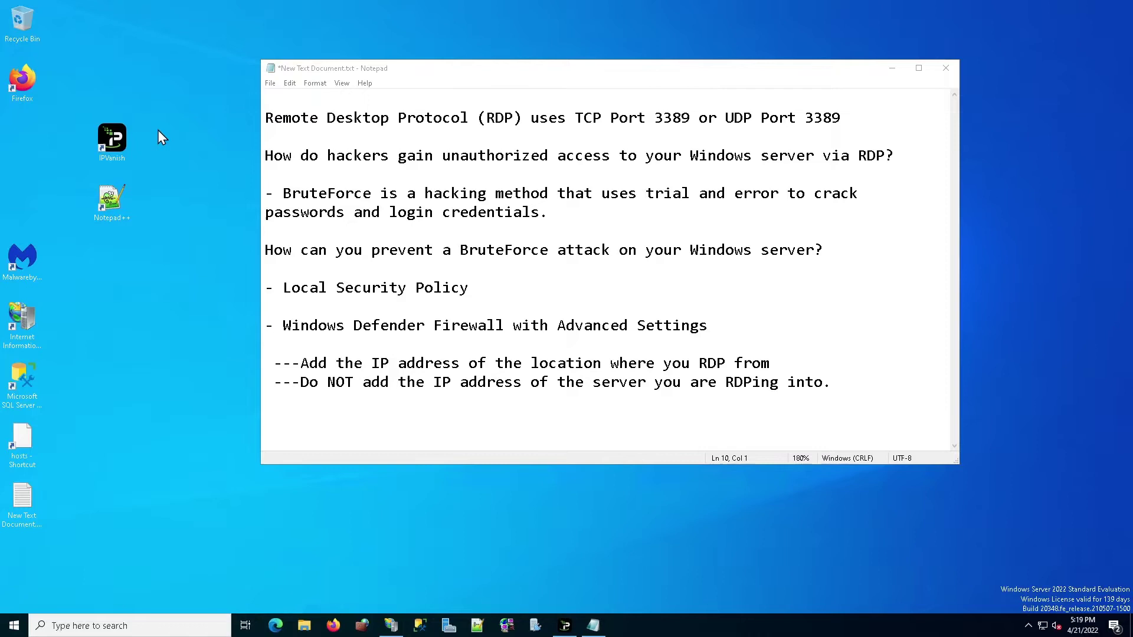
{"action": "left_click_drag", "start_coordinate": [158, 127], "coordinate": [16, 200]}
{"action": "left_click", "coordinate": [142, 197]}
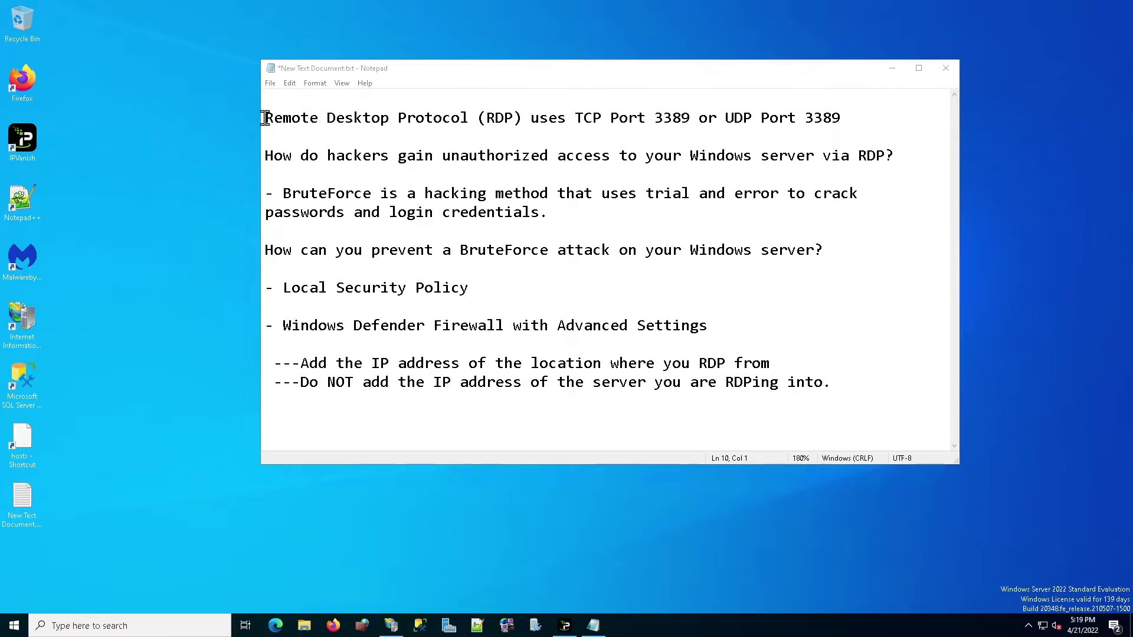
{"action": "left_click_drag", "start_coordinate": [265, 118], "coordinate": [696, 118]}
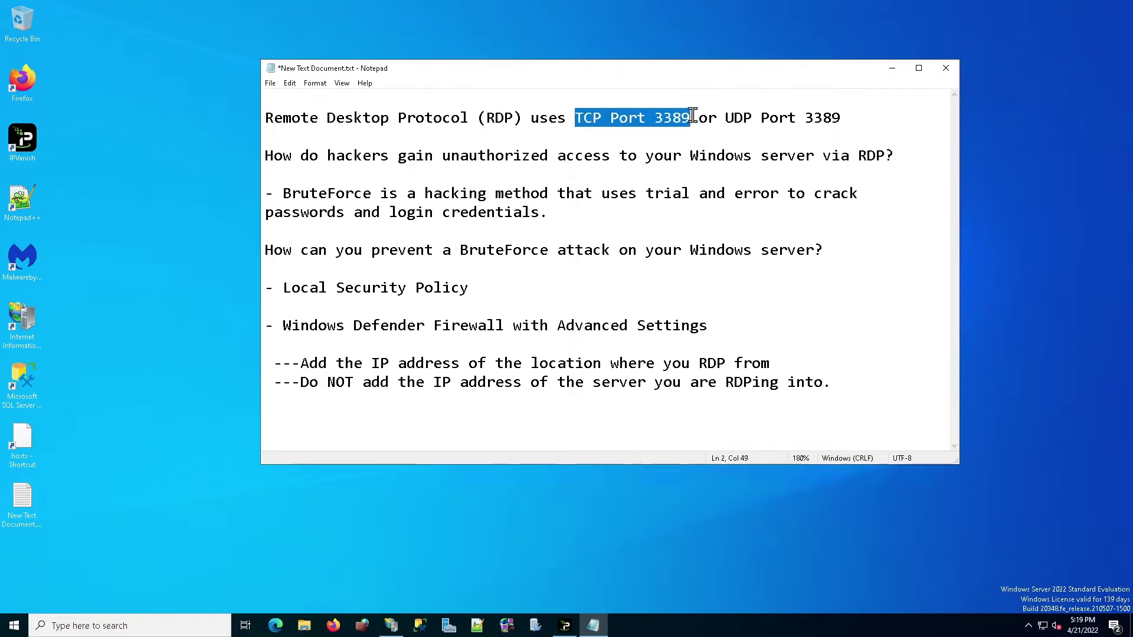
{"action": "left_click", "coordinate": [727, 118]}
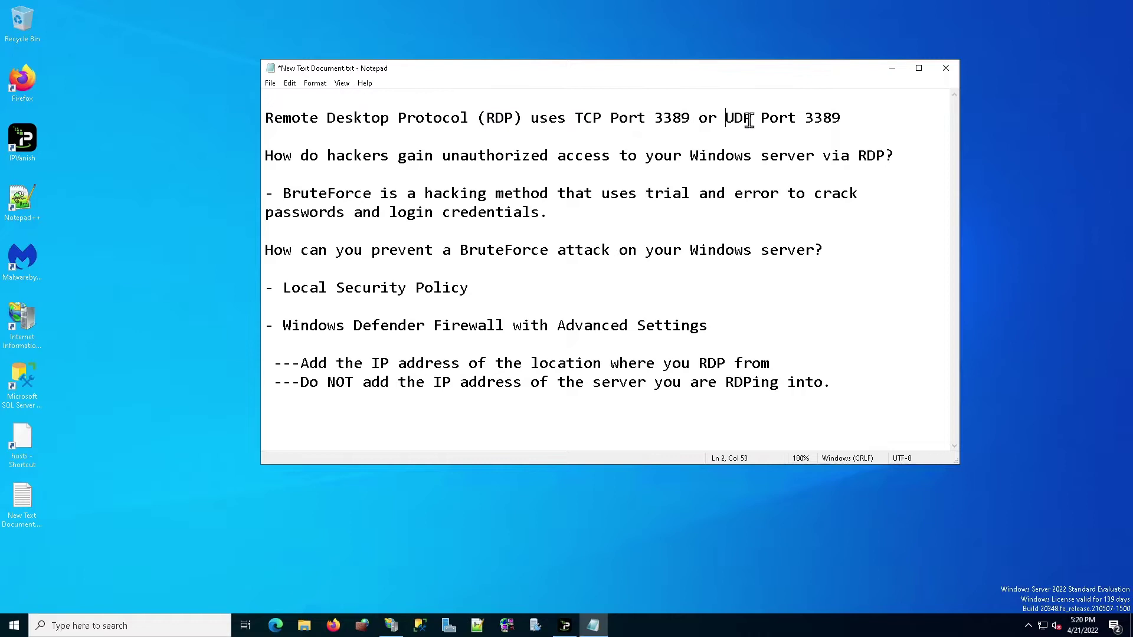
{"action": "left_click_drag", "start_coordinate": [748, 120], "coordinate": [843, 120]}
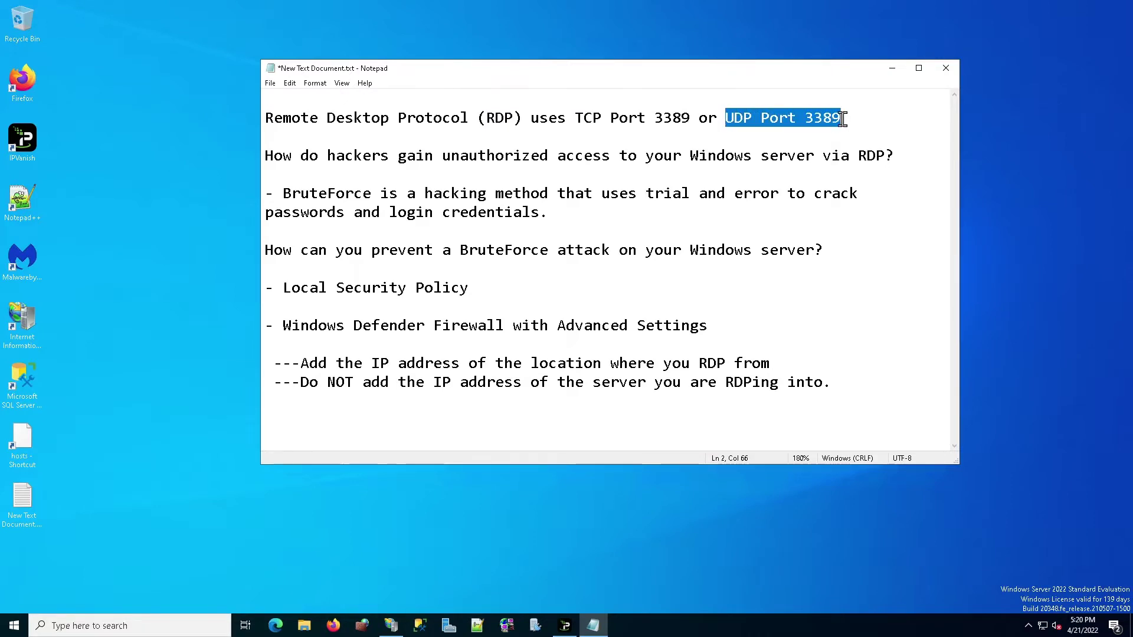
{"action": "left_click_drag", "start_coordinate": [844, 119], "coordinate": [727, 120]}
{"action": "left_click_drag", "start_coordinate": [576, 121], "coordinate": [688, 115]}
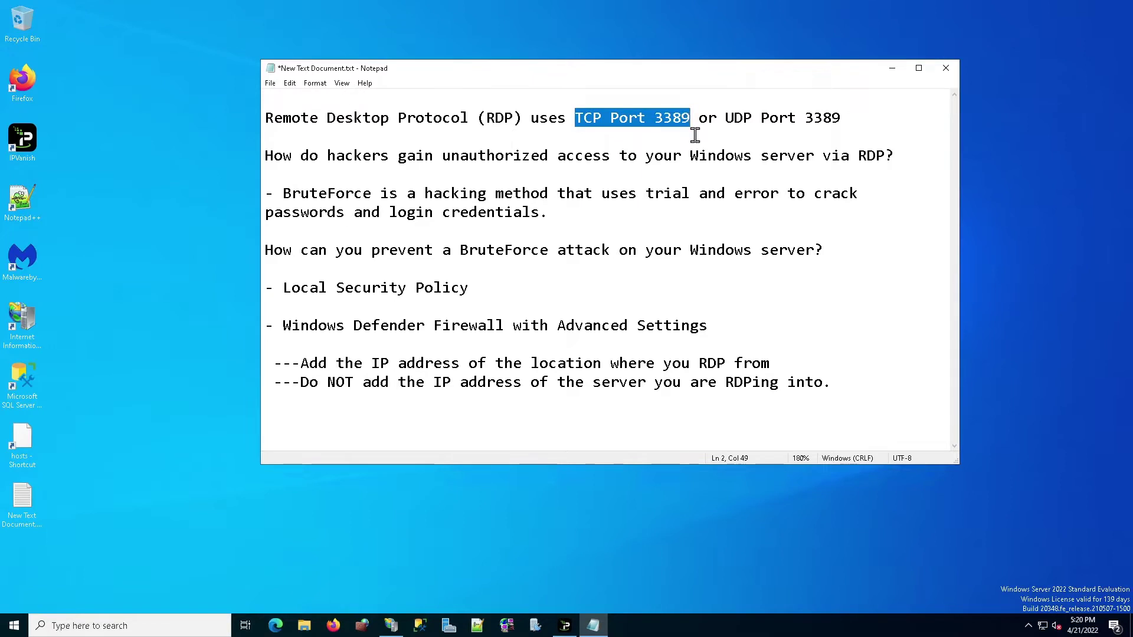
{"action": "left_click", "coordinate": [263, 155]}
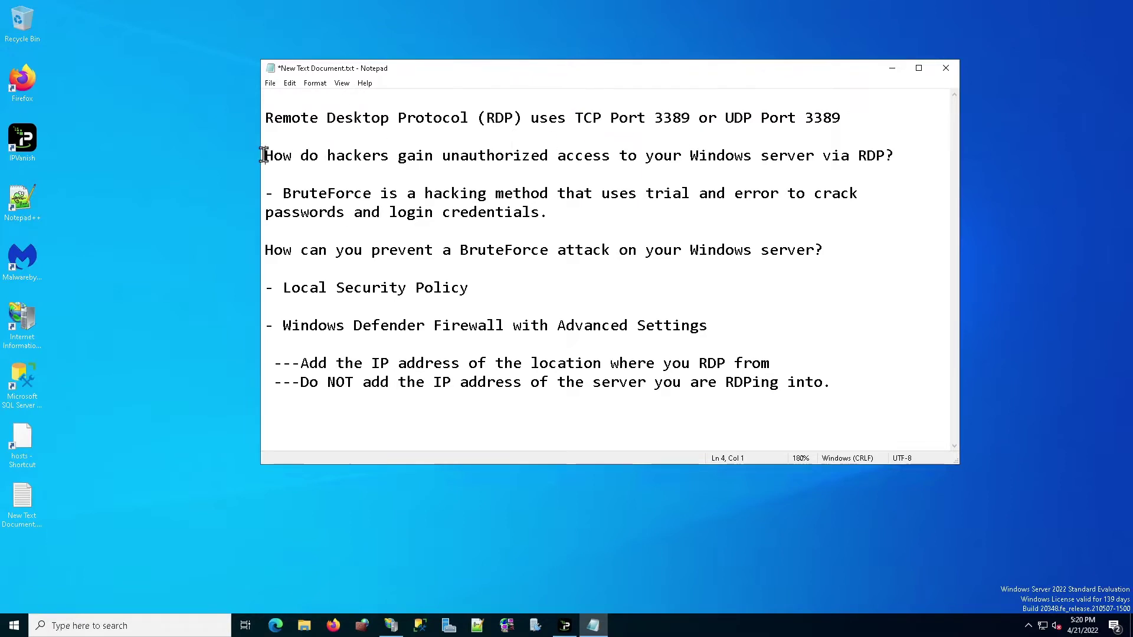
{"action": "left_click_drag", "start_coordinate": [263, 155], "coordinate": [899, 156]}
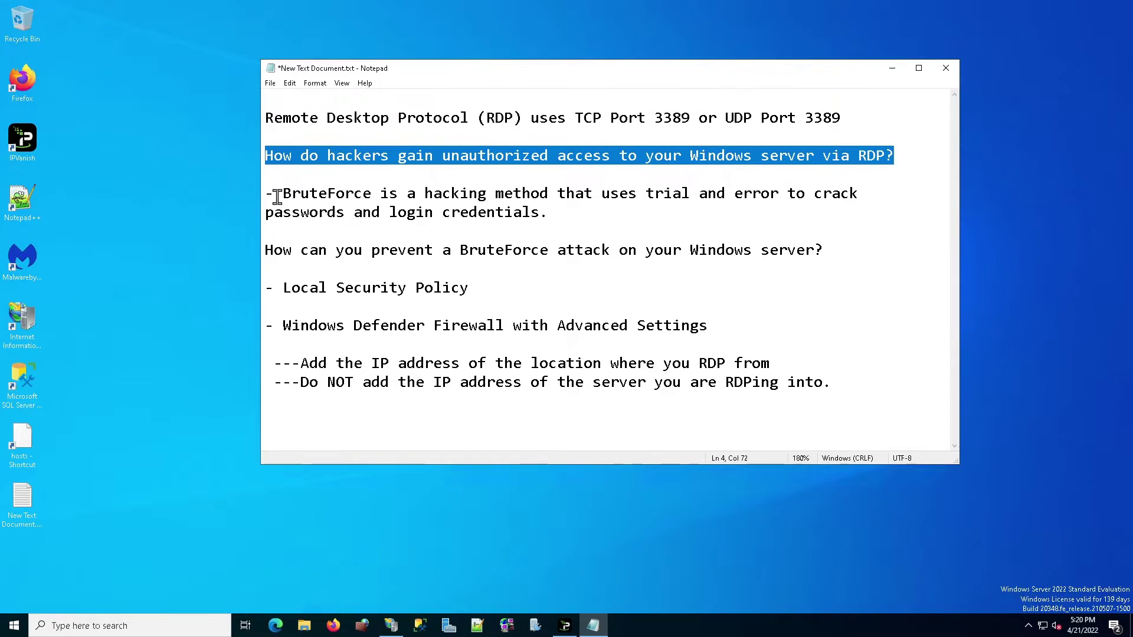
{"action": "left_click_drag", "start_coordinate": [280, 196], "coordinate": [573, 211]}
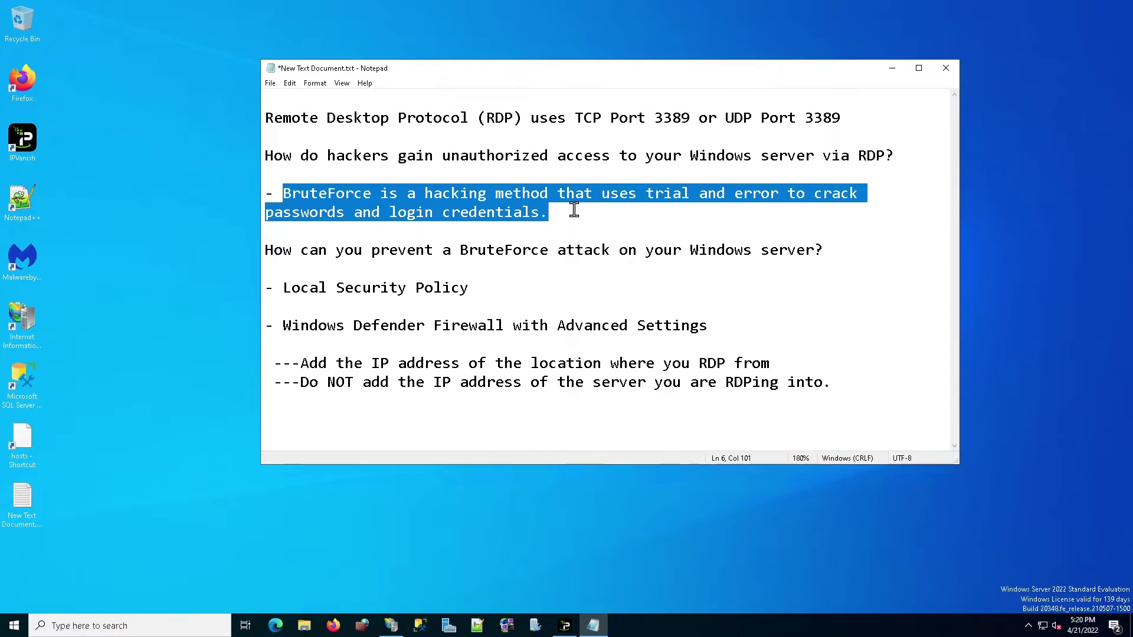
{"action": "left_click_drag", "start_coordinate": [575, 117], "coordinate": [854, 118]}
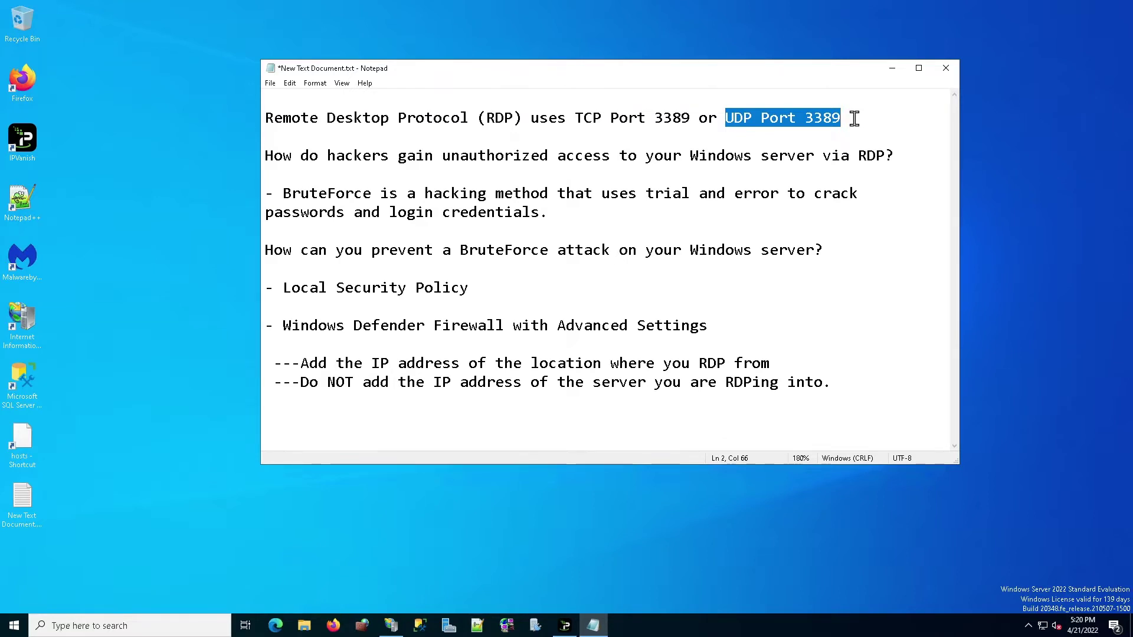
{"action": "left_click_drag", "start_coordinate": [282, 194], "coordinate": [561, 214]}
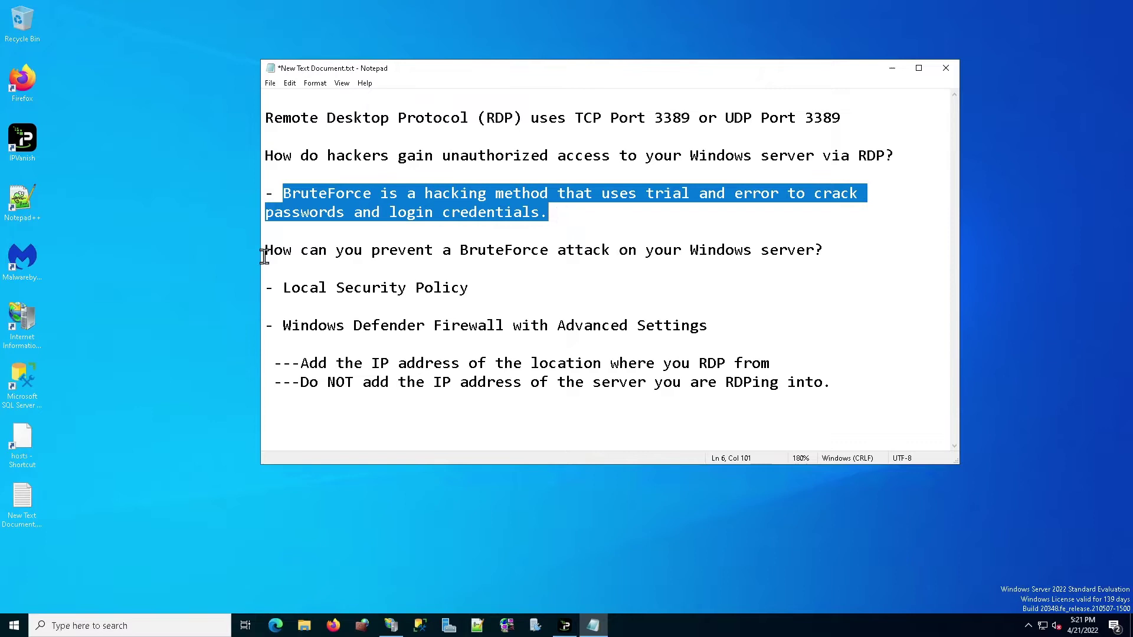
{"action": "left_click_drag", "start_coordinate": [264, 251], "coordinate": [328, 250]}
{"action": "left_click_drag", "start_coordinate": [463, 247], "coordinate": [828, 257]}
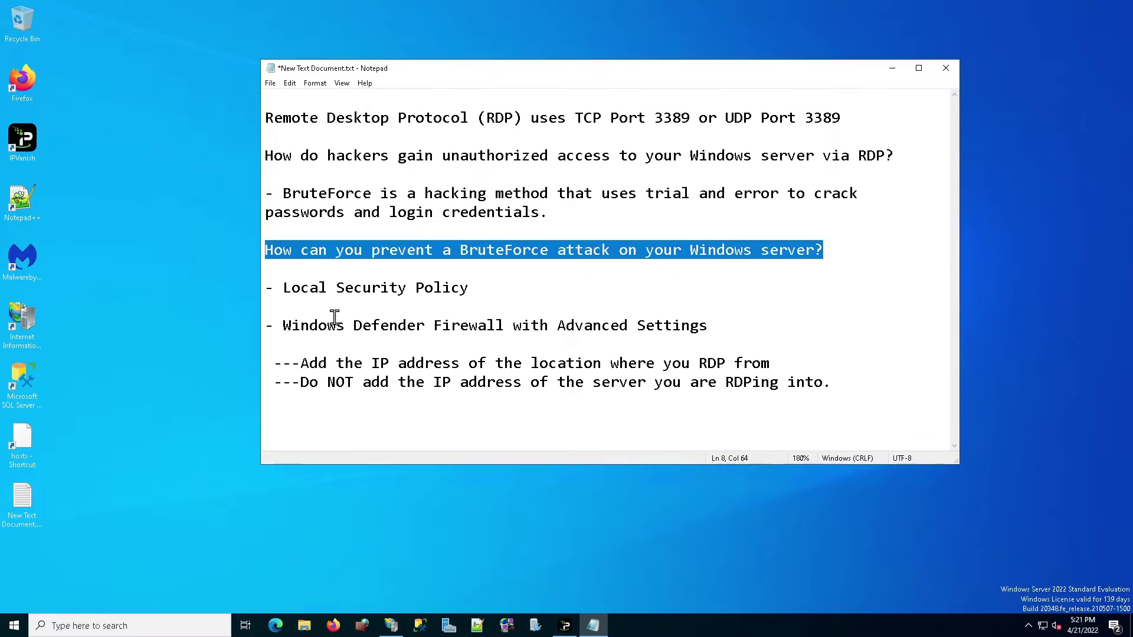
{"action": "left_click_drag", "start_coordinate": [284, 292], "coordinate": [487, 292]}
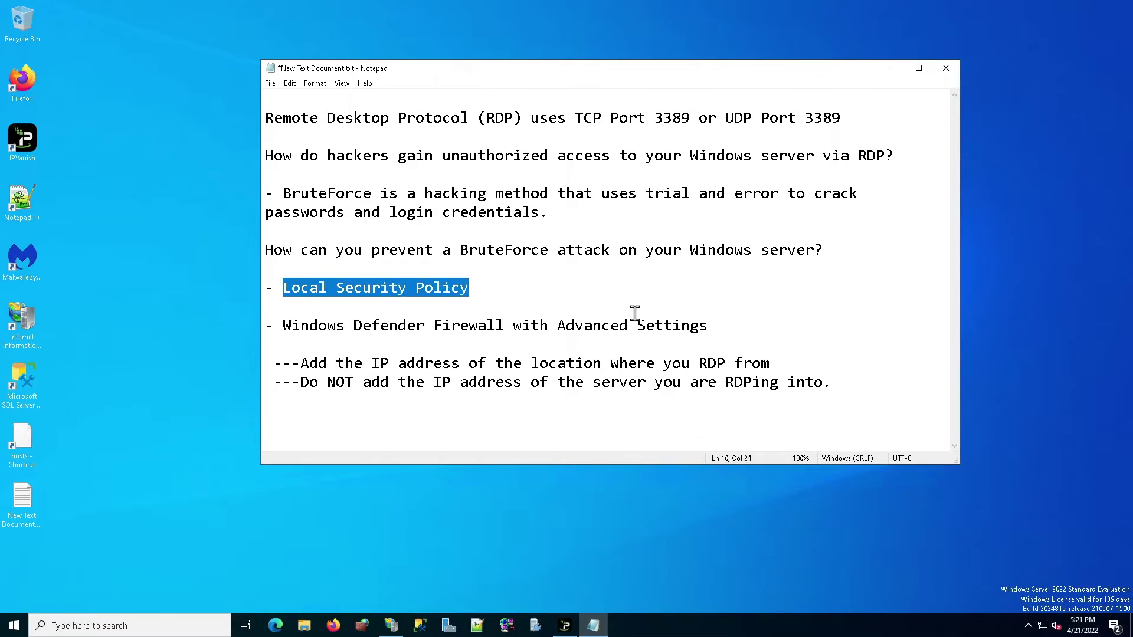
{"action": "left_click", "coordinate": [725, 326]}
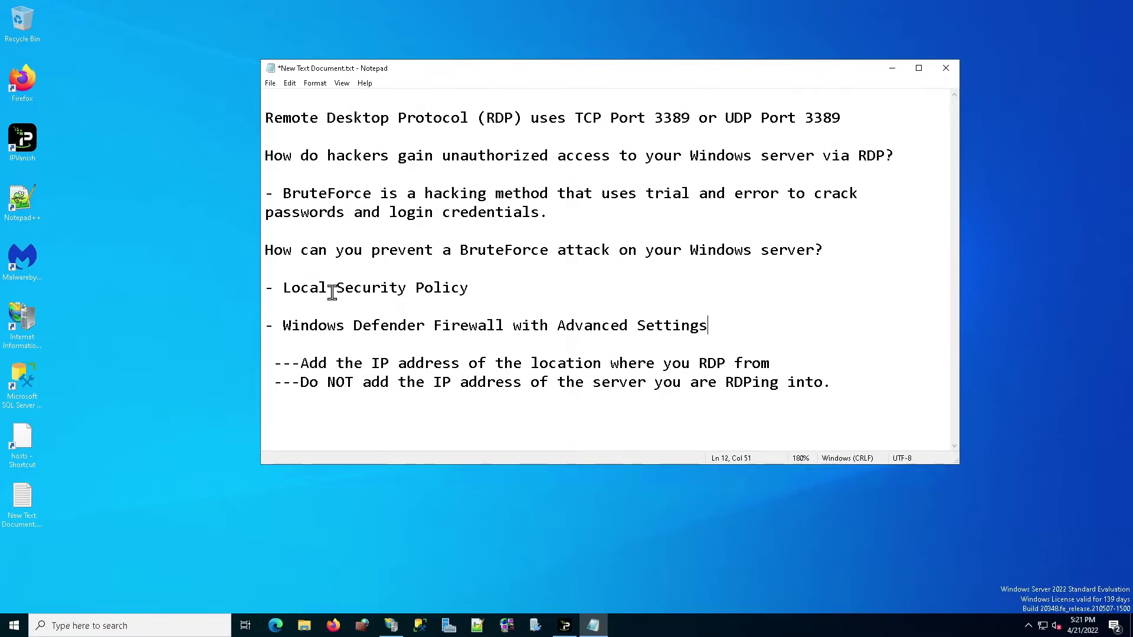
{"action": "left_click", "coordinate": [287, 292]}
{"action": "left_click_drag", "start_coordinate": [285, 292], "coordinate": [480, 286]}
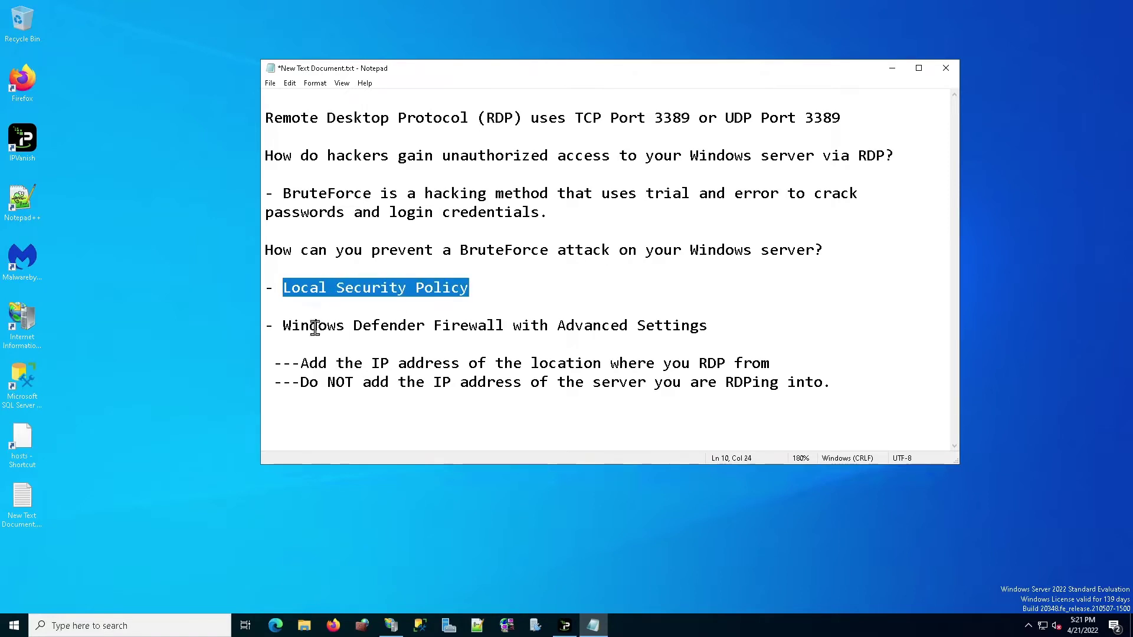
{"action": "left_click_drag", "start_coordinate": [284, 325], "coordinate": [742, 323]}
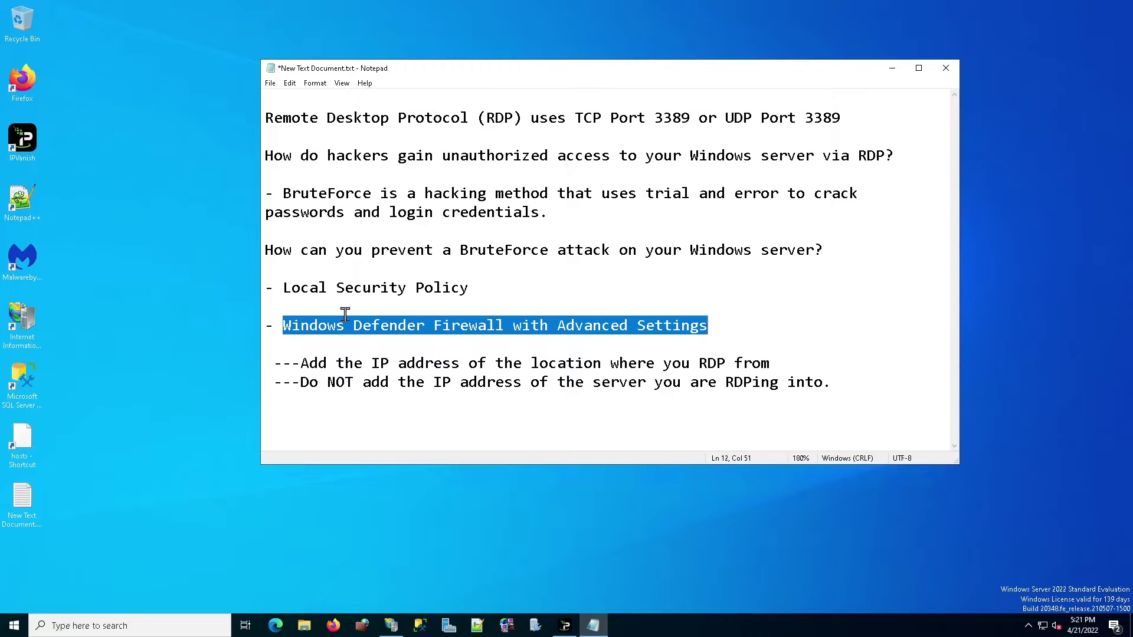
{"action": "left_click", "coordinate": [377, 308]}
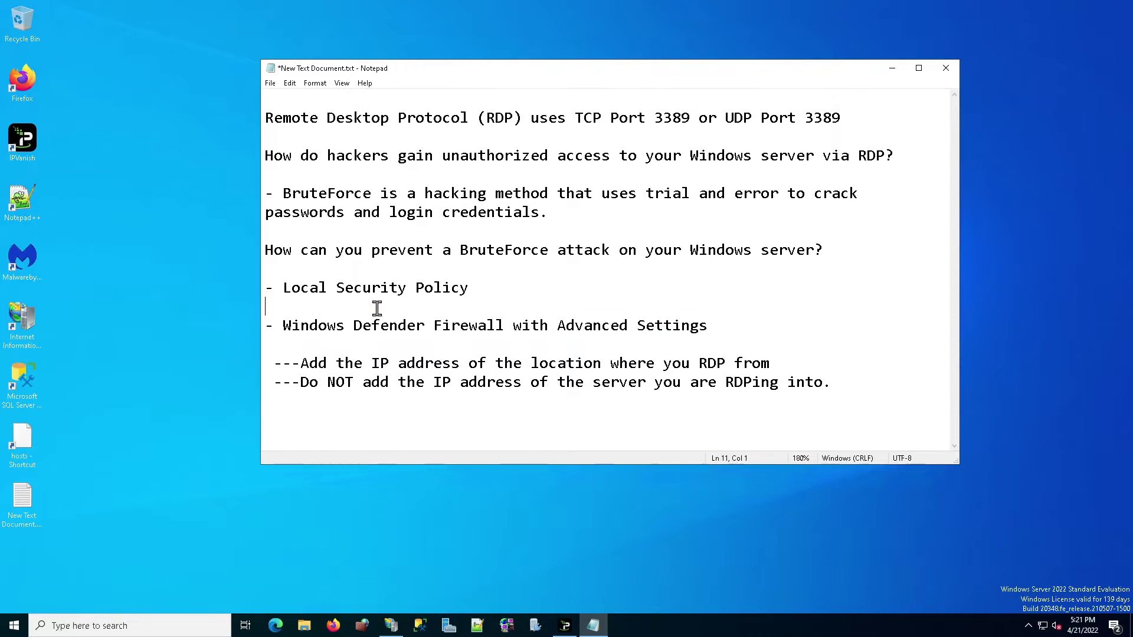
{"action": "left_click_drag", "start_coordinate": [479, 288], "coordinate": [260, 295]}
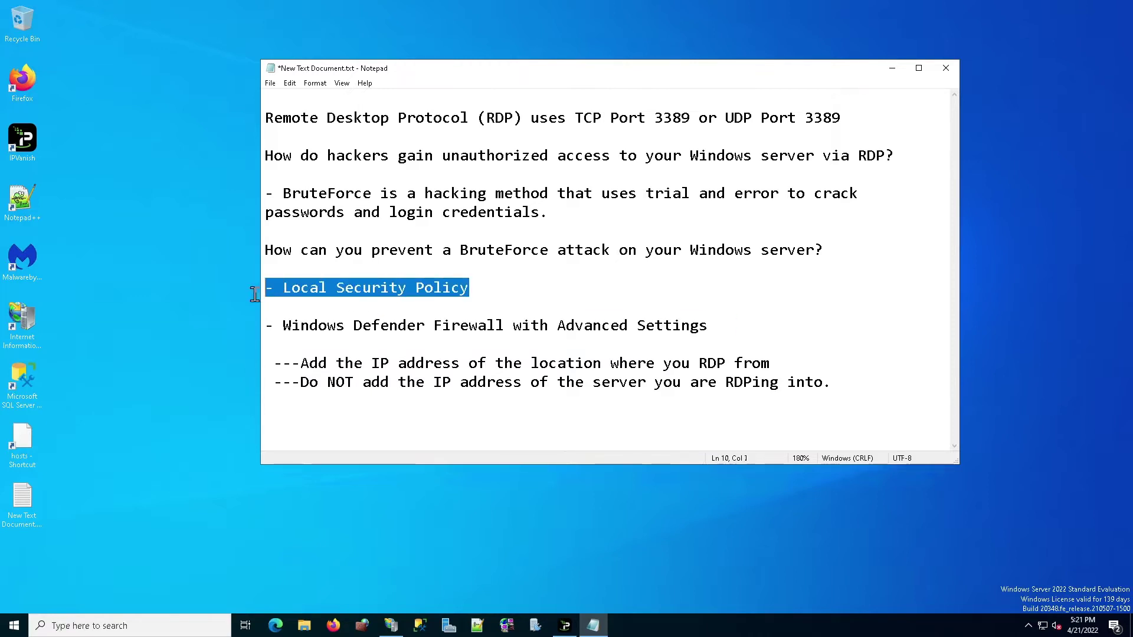
Launch Local Security Policy by searching 'loca' from the taskbar
{"action": "left_click", "coordinate": [174, 624]}
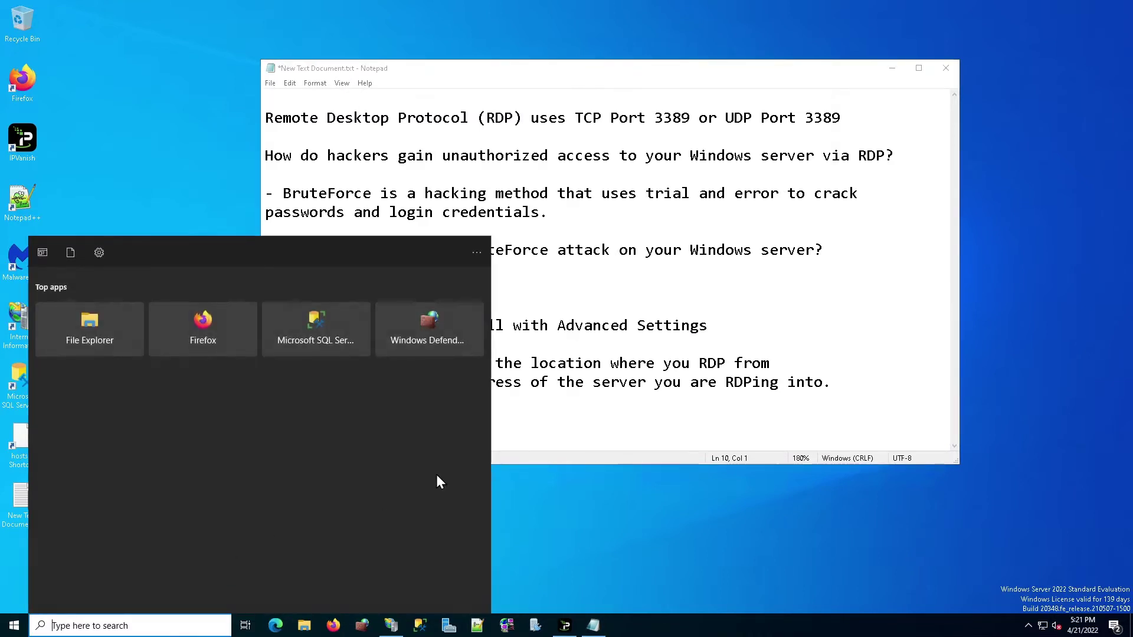
{"action": "type", "text": "loca"}
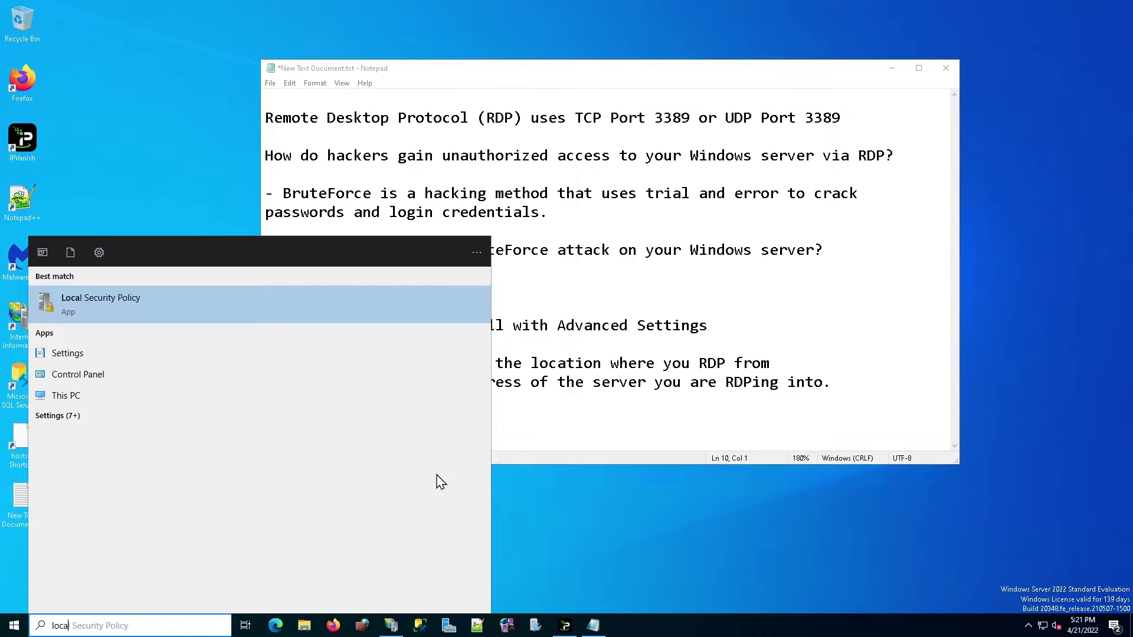
{"action": "left_click", "coordinate": [79, 299]}
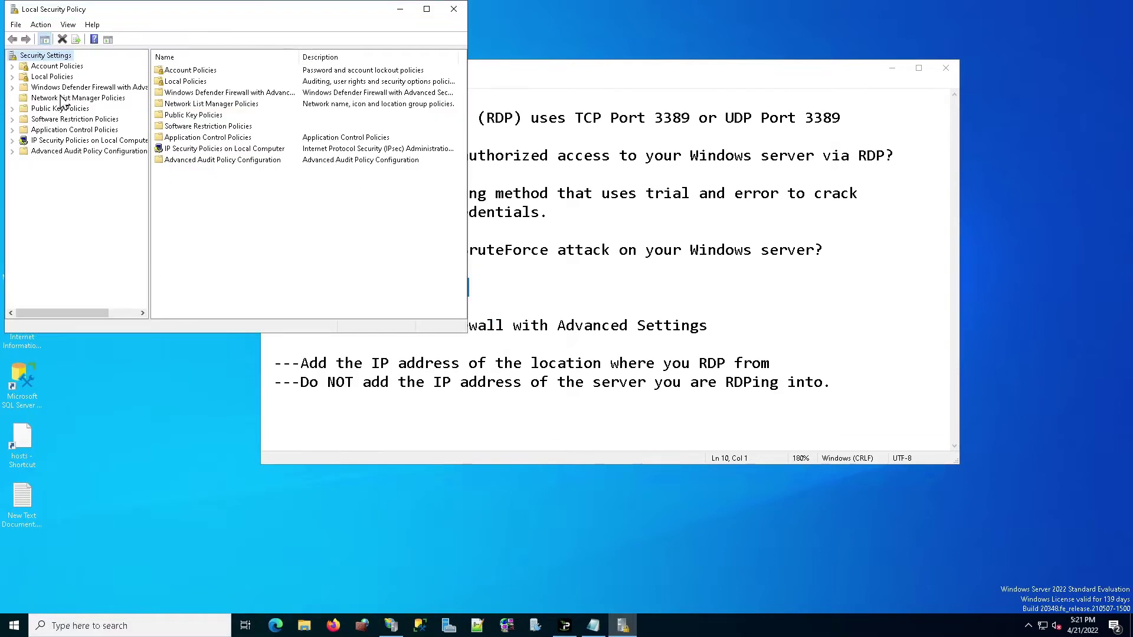
Open the Account lockout threshold properties under Account Policies > Account Lockout Policy, currently 0 attempts
{"action": "left_click", "coordinate": [58, 67]}
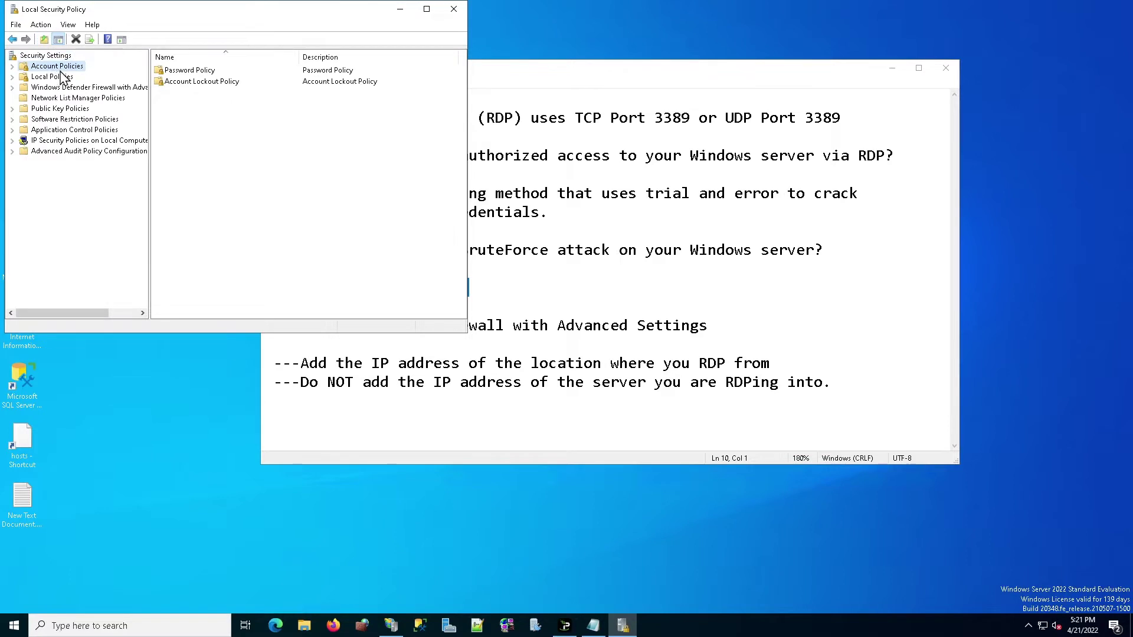
{"action": "left_click", "coordinate": [195, 83]}
{"action": "left_click", "coordinate": [197, 89]}
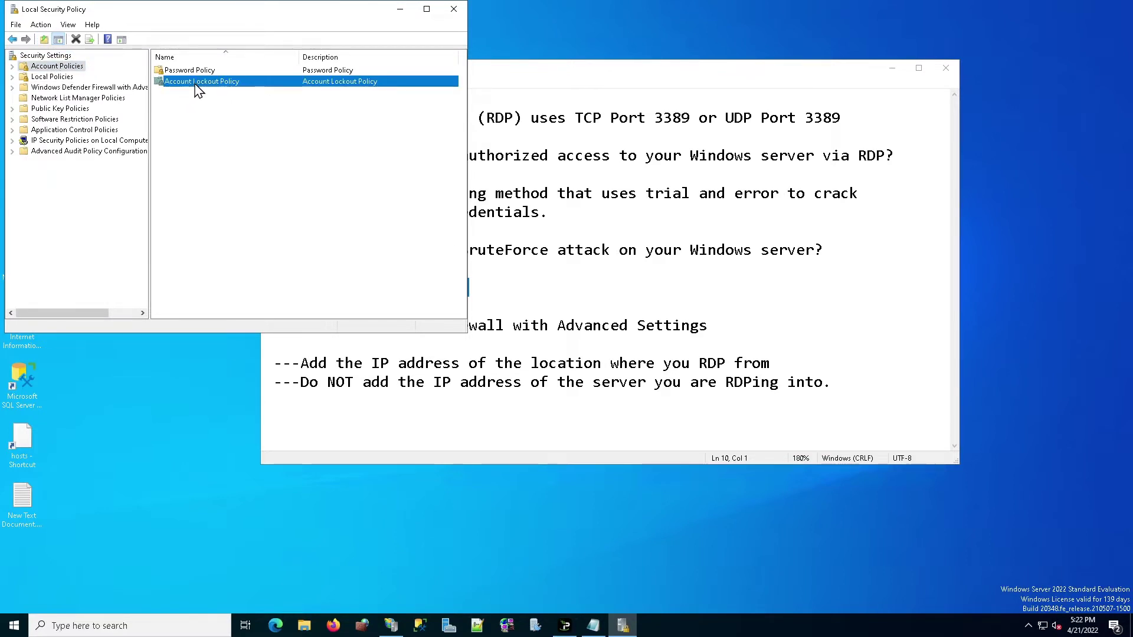
{"action": "double_click", "coordinate": [196, 83]}
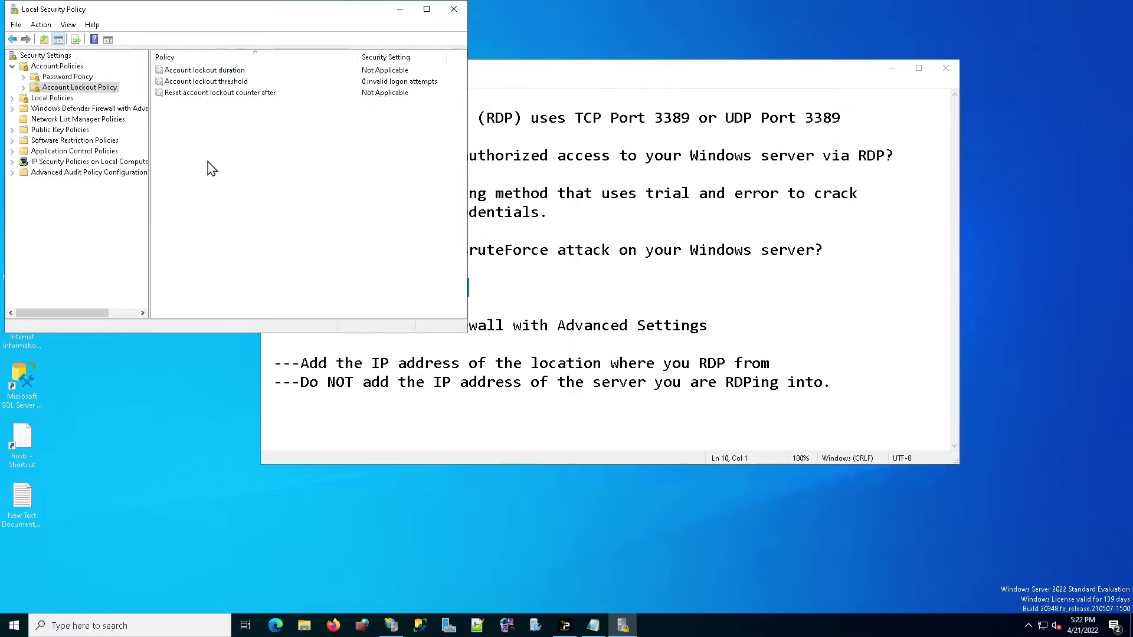
{"action": "left_click", "coordinate": [216, 84]}
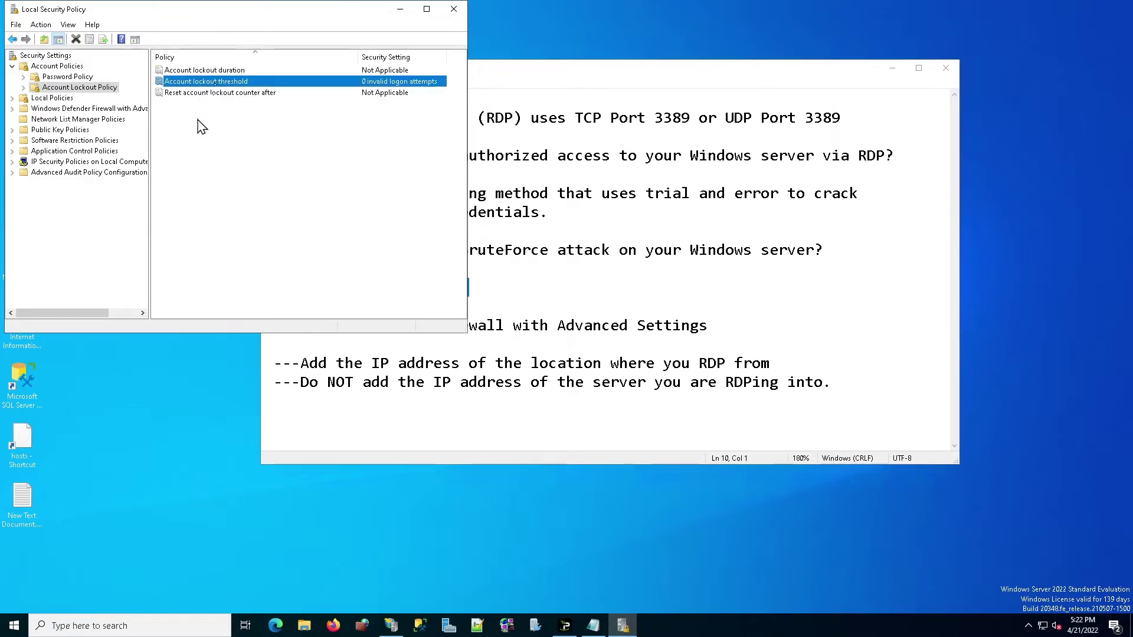
{"action": "double_click", "coordinate": [244, 83]}
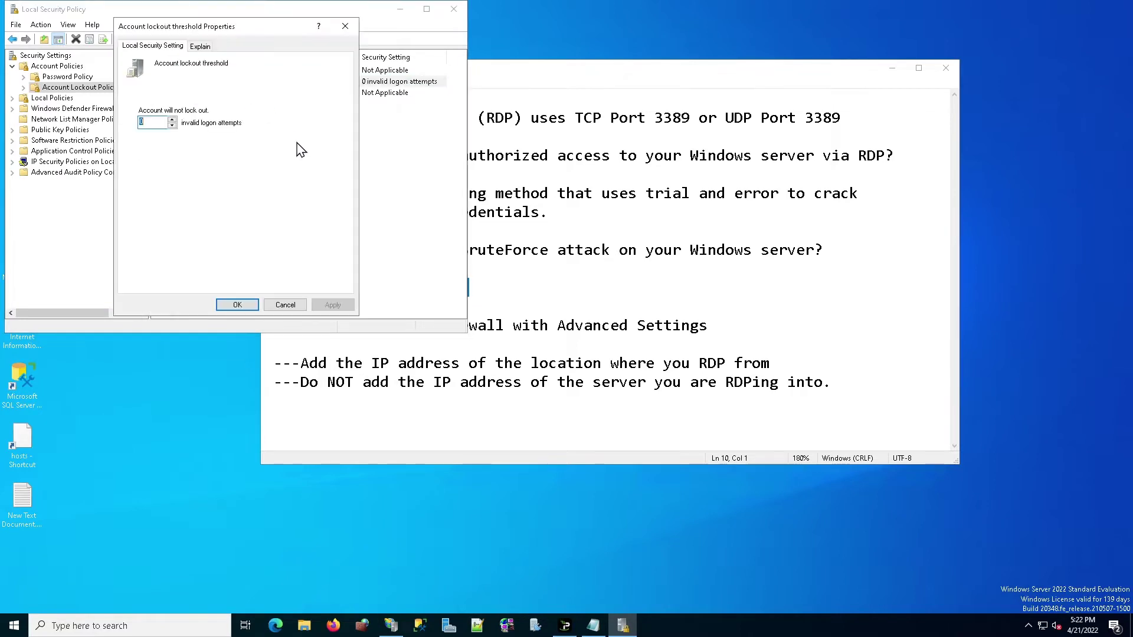
{"action": "left_click", "coordinate": [149, 124]}
{"action": "left_click_drag", "start_coordinate": [154, 125], "coordinate": [133, 123]}
{"action": "left_click", "coordinate": [145, 125]}
{"action": "left_click_drag", "start_coordinate": [150, 121], "coordinate": [134, 125]}
Set the lockout threshold to 3 invalid attempts, accepting the suggested 30-minute duration and reset
{"action": "type", "text": "3"}
{"action": "left_click", "coordinate": [333, 306]}
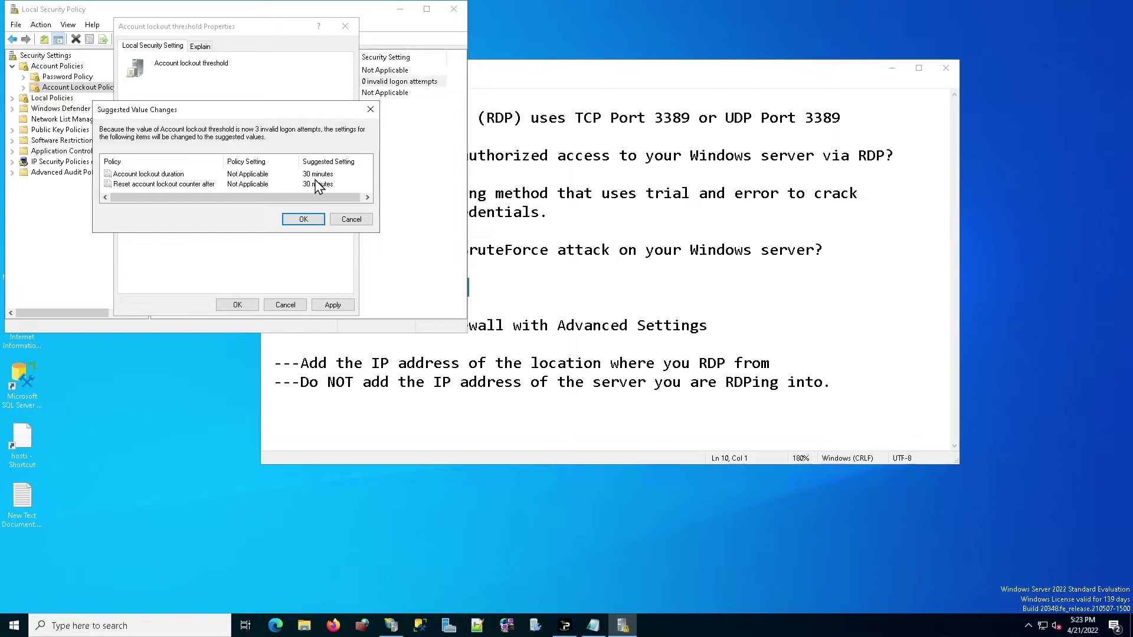
{"action": "left_click", "coordinate": [298, 219]}
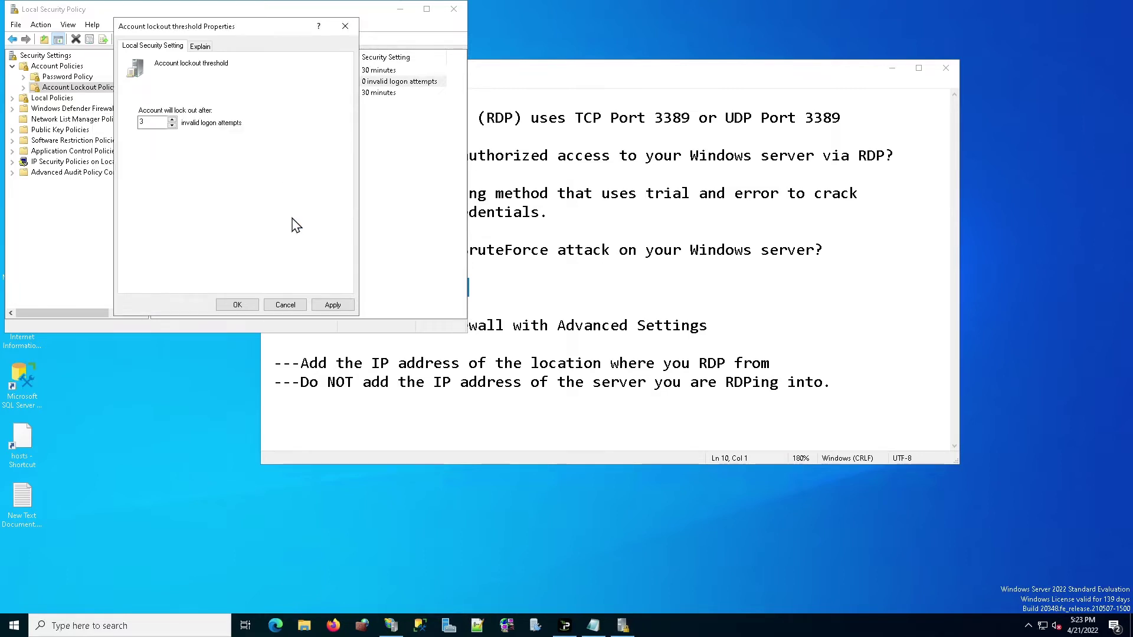
{"action": "left_click", "coordinate": [249, 306]}
{"action": "left_click", "coordinate": [519, 287]}
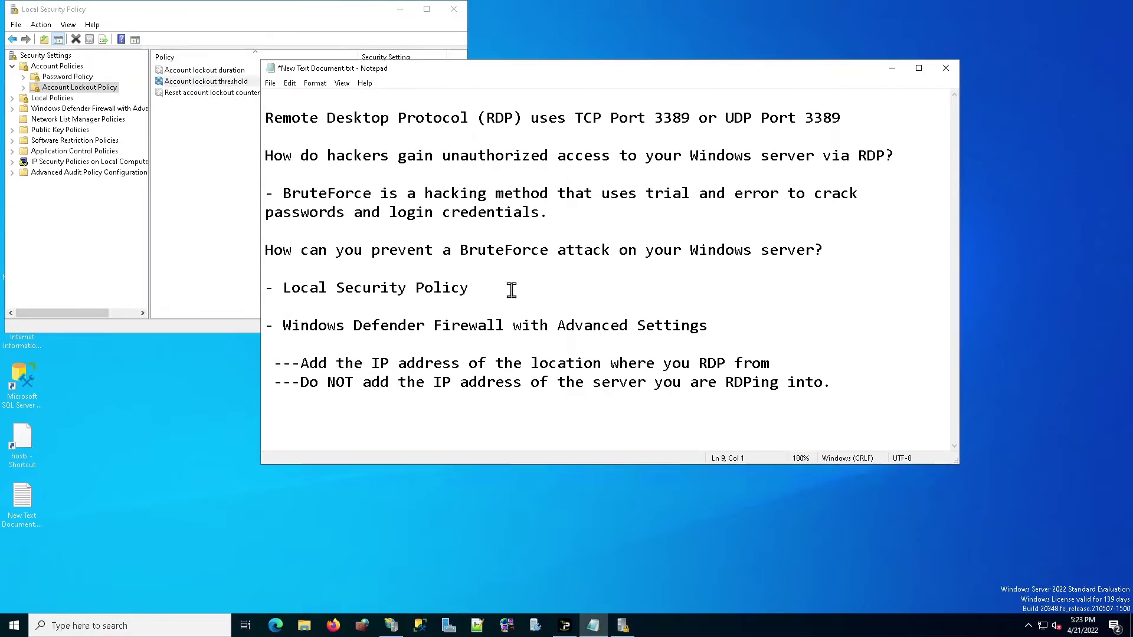
Highlight the Local Security Policy and Windows Defender Firewall lines in the notes, and close Local Security Policy
{"action": "left_click_drag", "start_coordinate": [512, 290], "coordinate": [262, 289]}
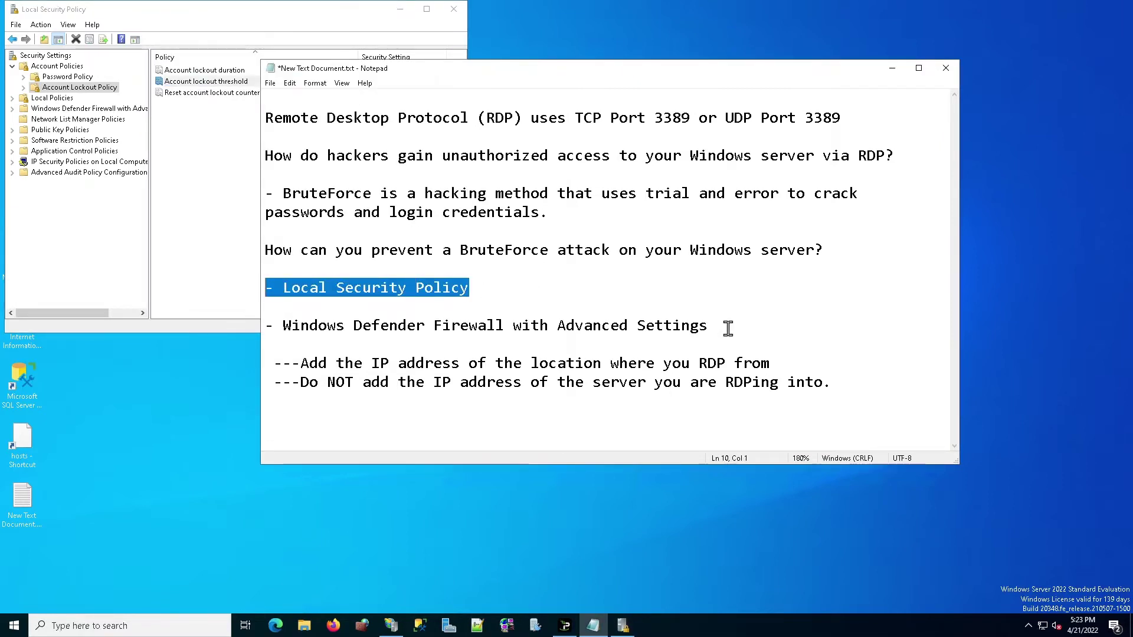
{"action": "left_click_drag", "start_coordinate": [728, 329], "coordinate": [263, 326]}
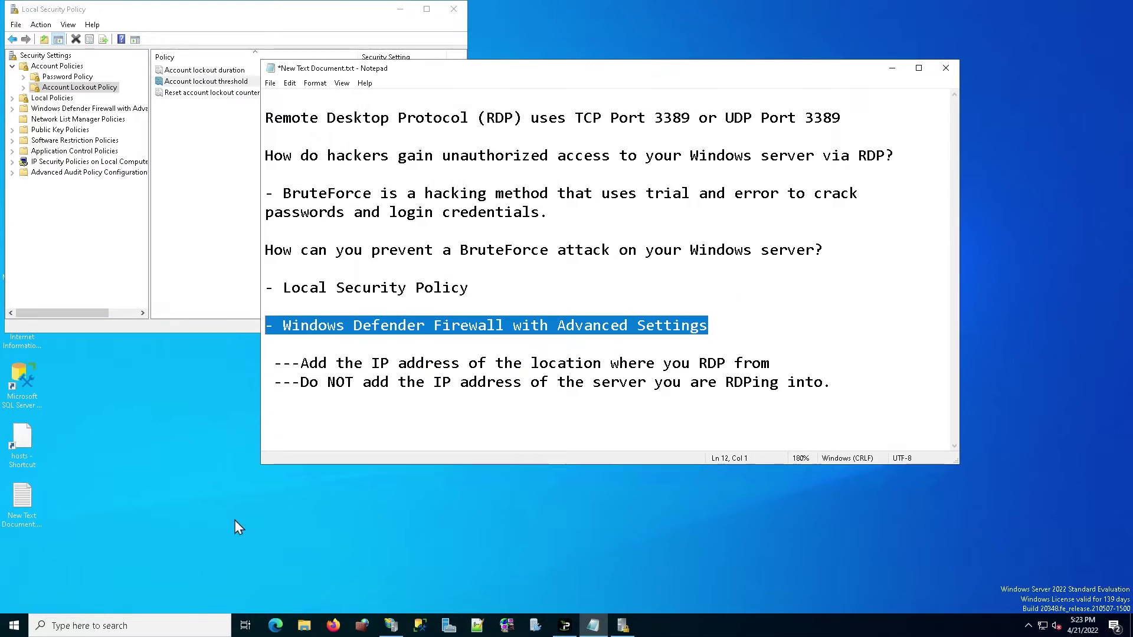
{"action": "left_click", "coordinate": [453, 9]}
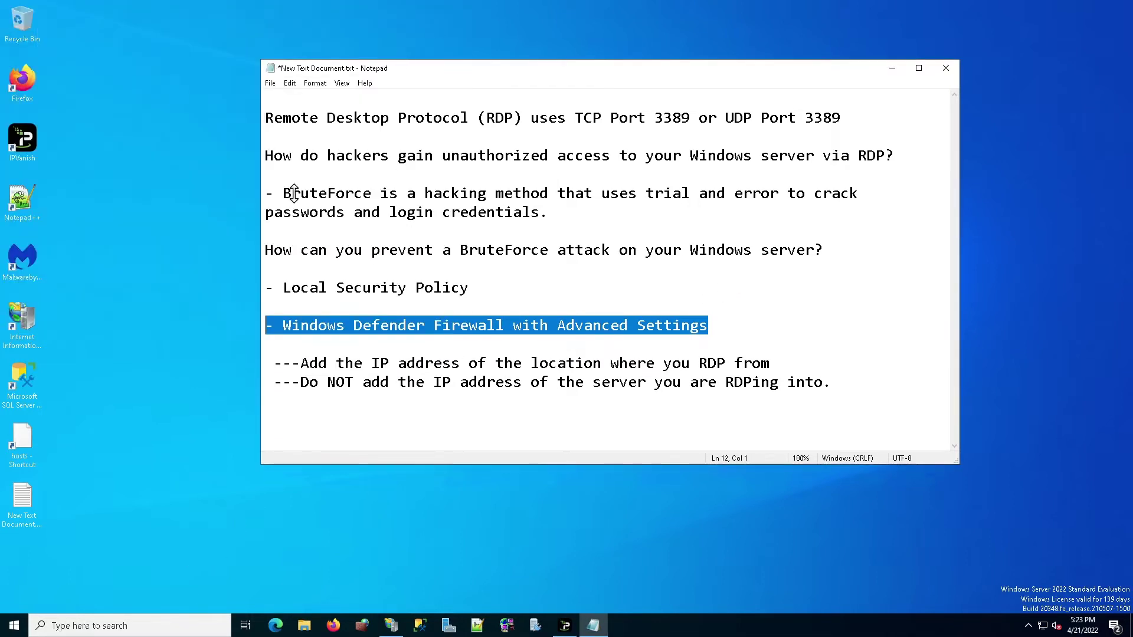
Open Windows Defender Firewall with Advanced Security, searched as 'windows', on its Inbound Rules list
{"action": "left_click", "coordinate": [110, 629]}
{"action": "type", "text": "wind"}
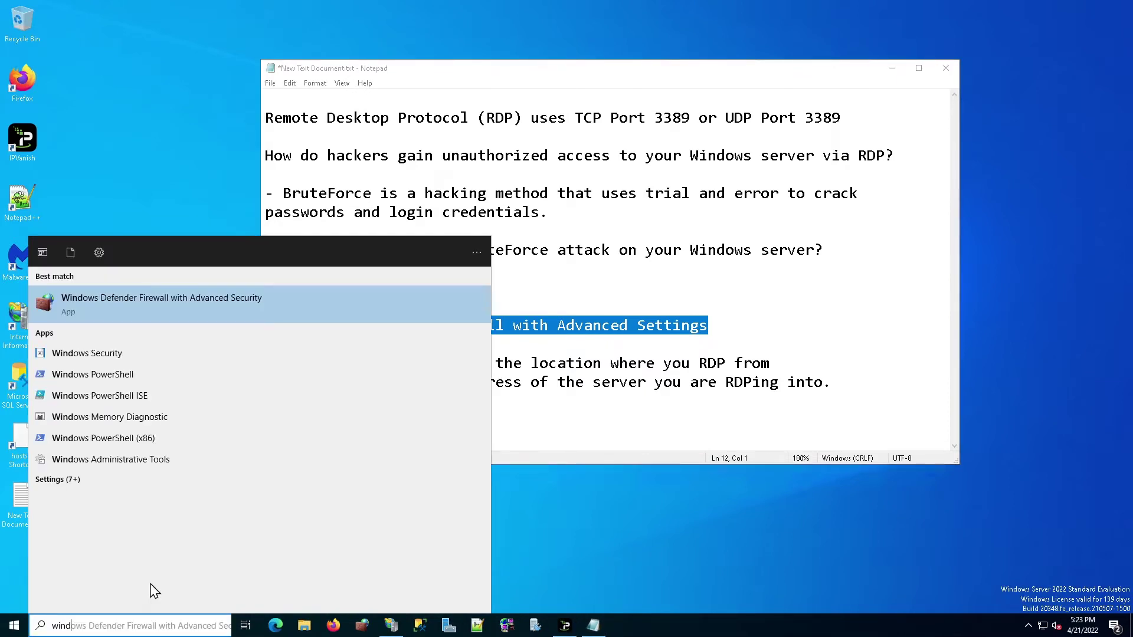
{"action": "type", "text": "ows"}
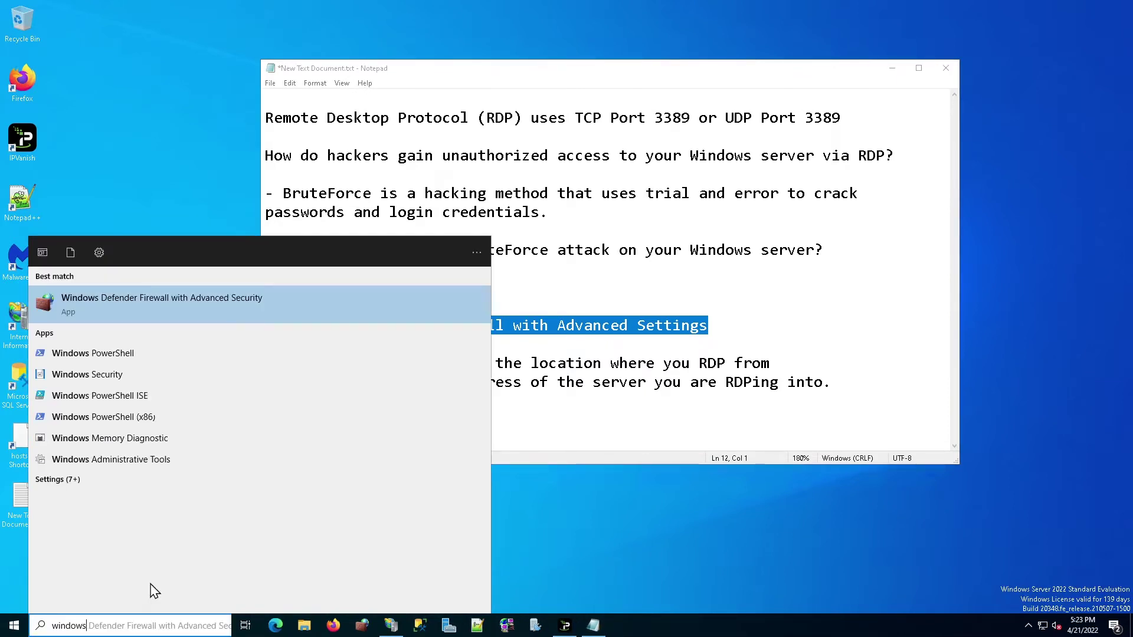
{"action": "left_click", "coordinate": [150, 295]}
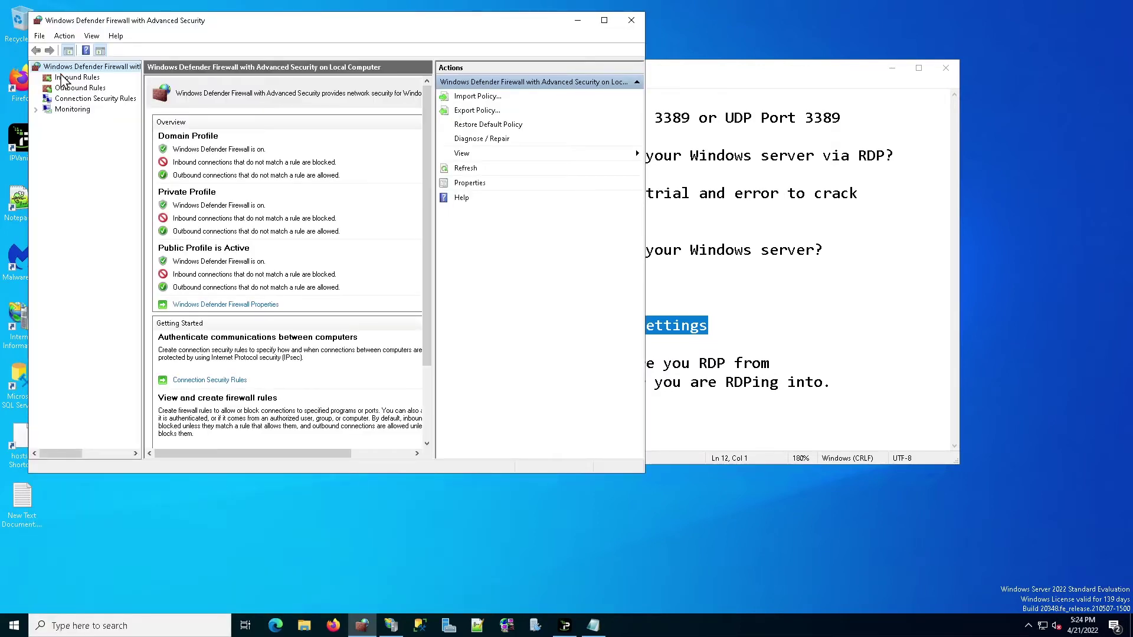
{"action": "left_click", "coordinate": [69, 79]}
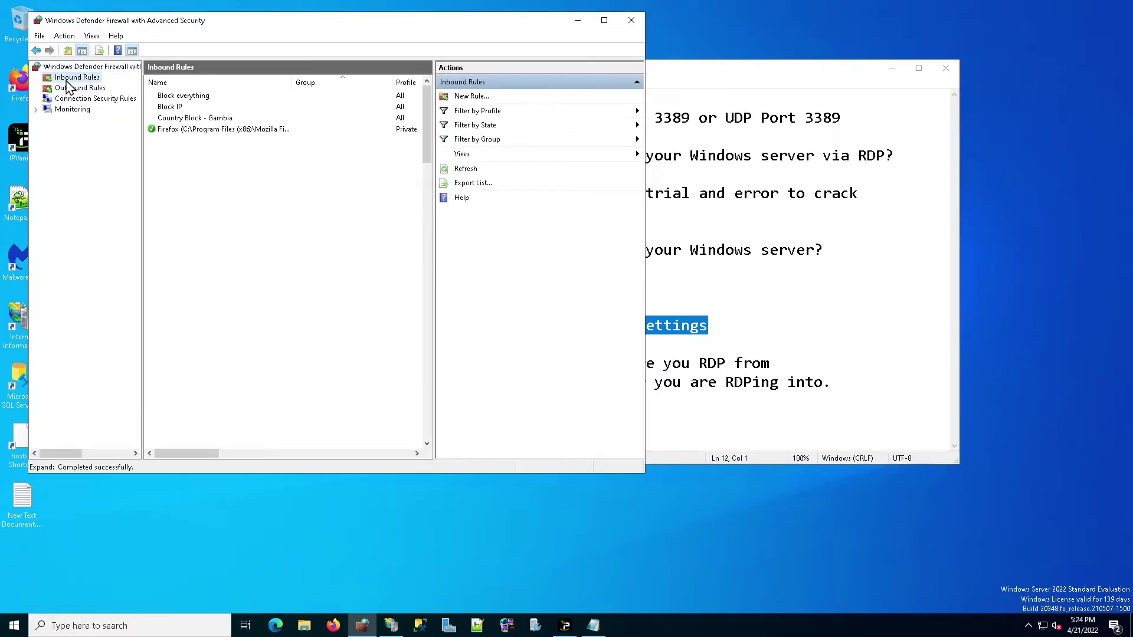
{"action": "left_click", "coordinate": [727, 78]}
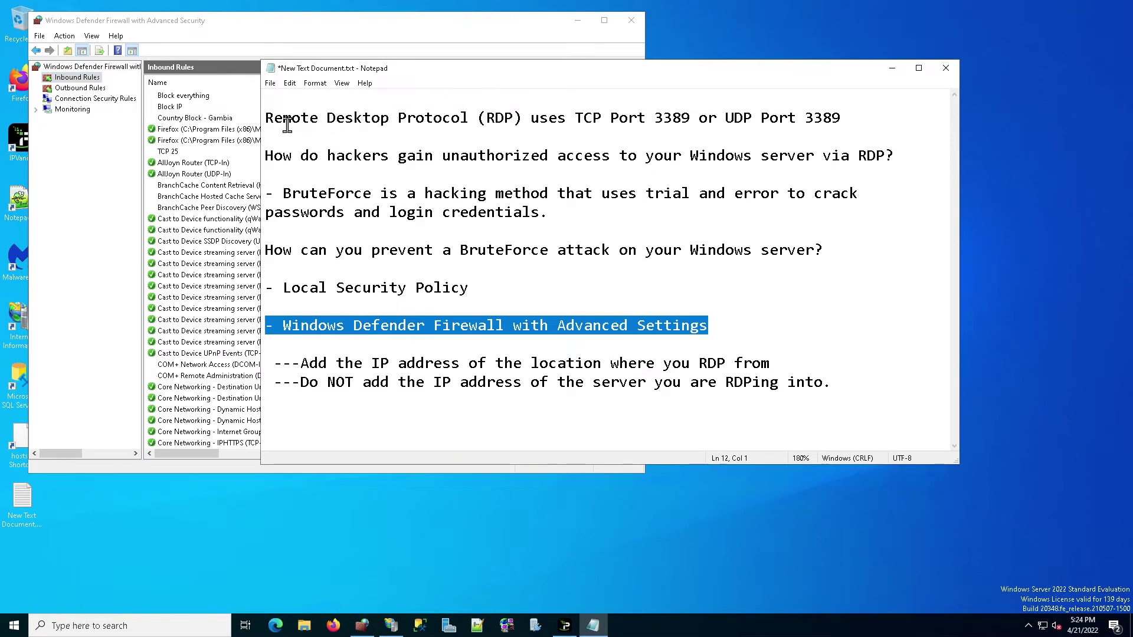
Highlight 'TCP Port 3389' in the RDP notes, then bring the firewall's Inbound Rules back forward
{"action": "left_click_drag", "start_coordinate": [477, 118], "coordinate": [265, 119]}
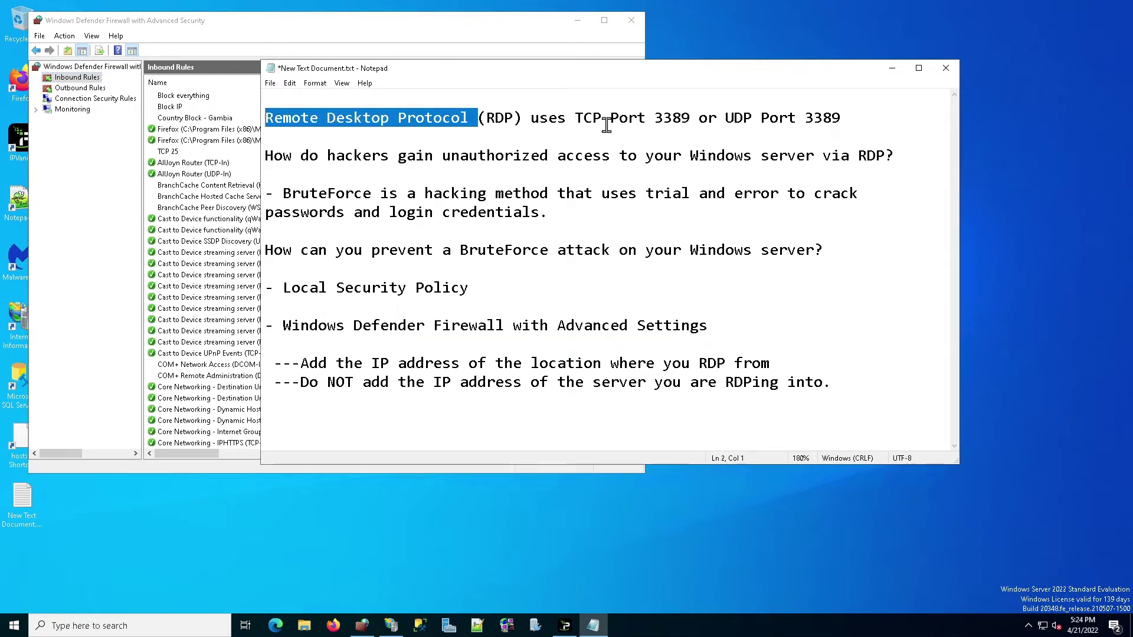
{"action": "left_click", "coordinate": [576, 120]}
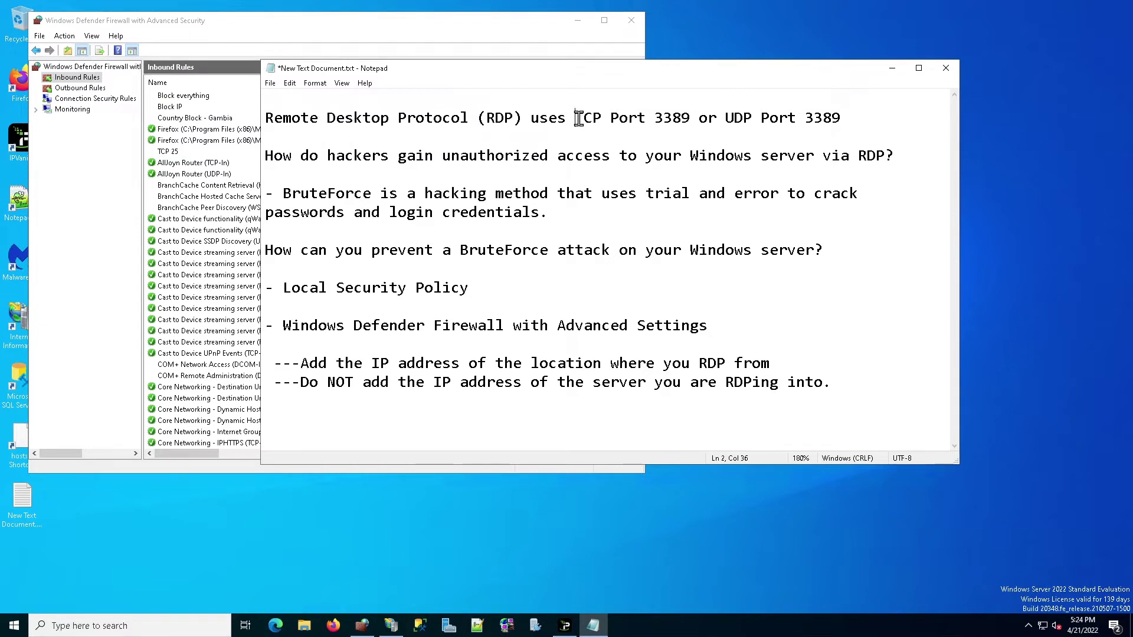
{"action": "left_click_drag", "start_coordinate": [575, 120], "coordinate": [689, 120]}
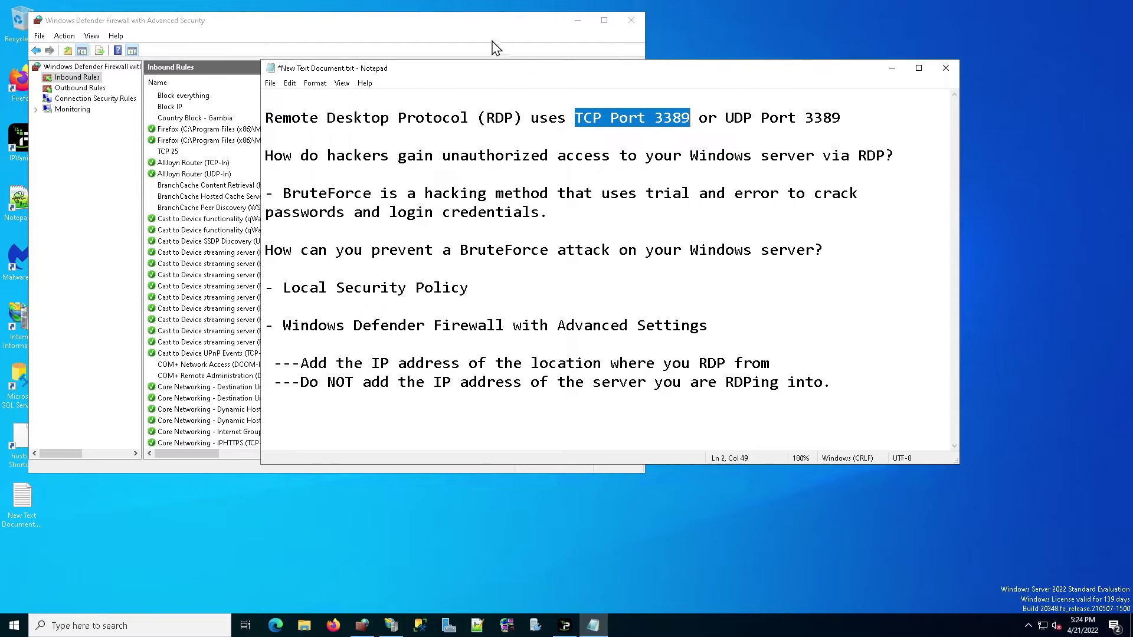
{"action": "left_click", "coordinate": [464, 38]}
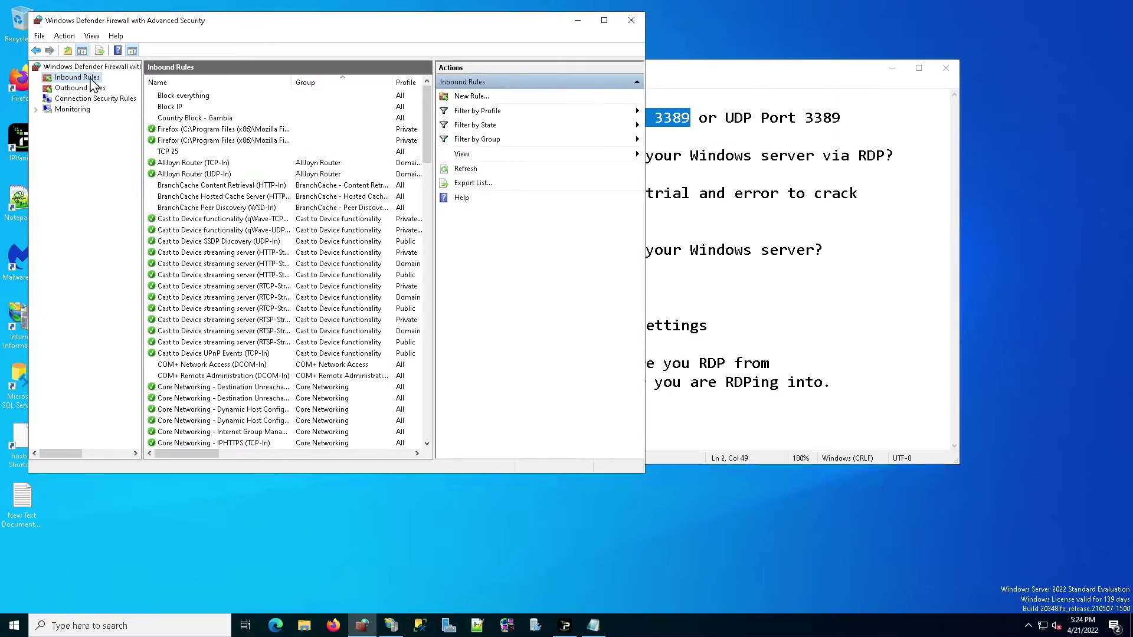
Scroll to the Remote Desktop rules and select User Mode (TCP-In), Shadow (TCP-In) and User Mode (UDP-In)
{"action": "scroll", "coordinate": [284, 328], "scroll_direction": "down", "scroll_amount": 5}
{"action": "scroll", "coordinate": [283, 328], "scroll_direction": "down", "scroll_amount": 20}
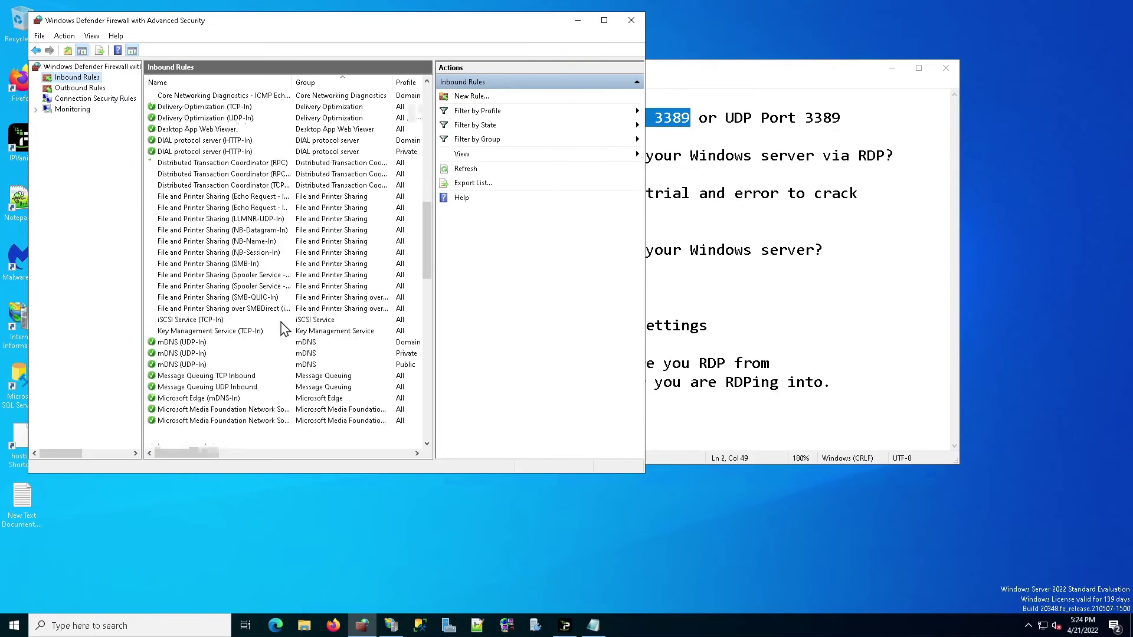
{"action": "scroll", "coordinate": [283, 327], "scroll_direction": "down", "scroll_amount": 4}
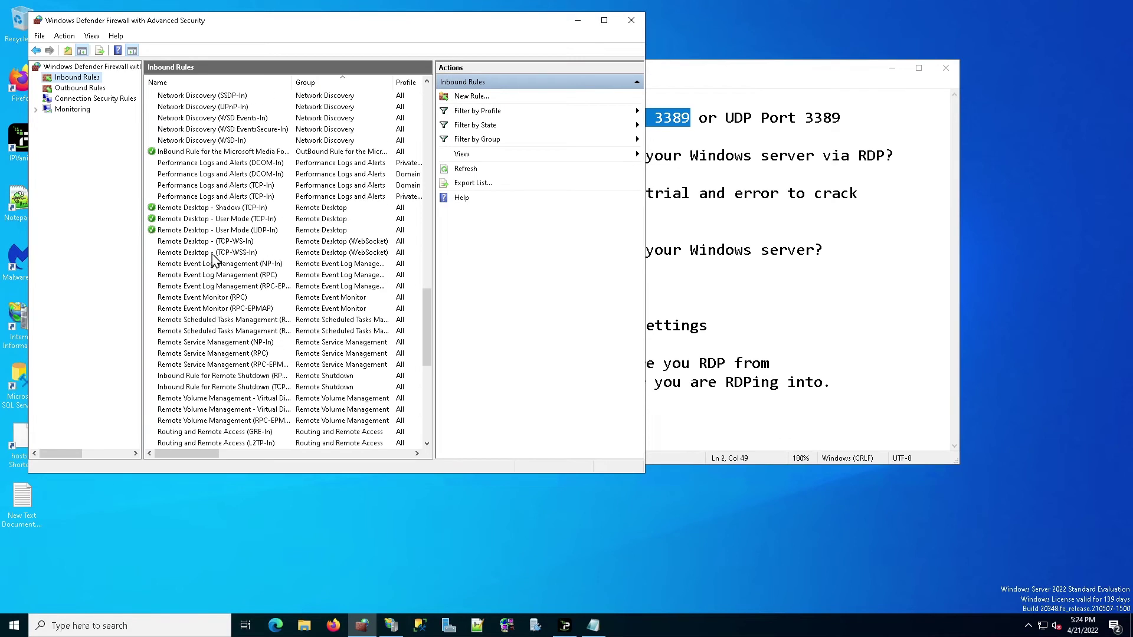
{"action": "left_click", "coordinate": [222, 218]}
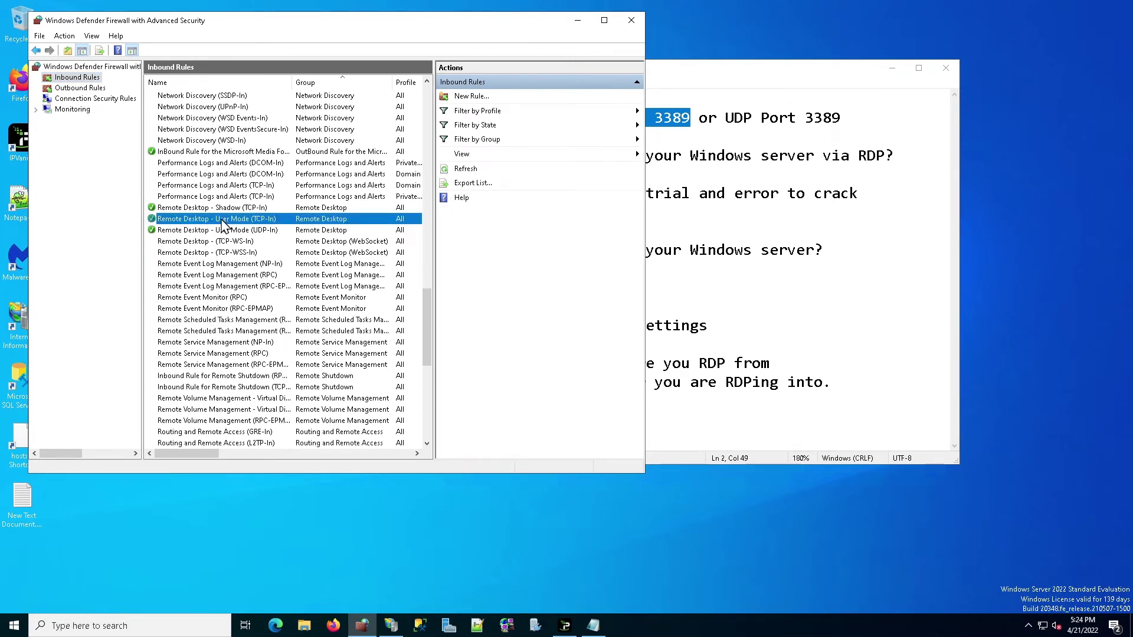
{"action": "left_click", "coordinate": [186, 210]}
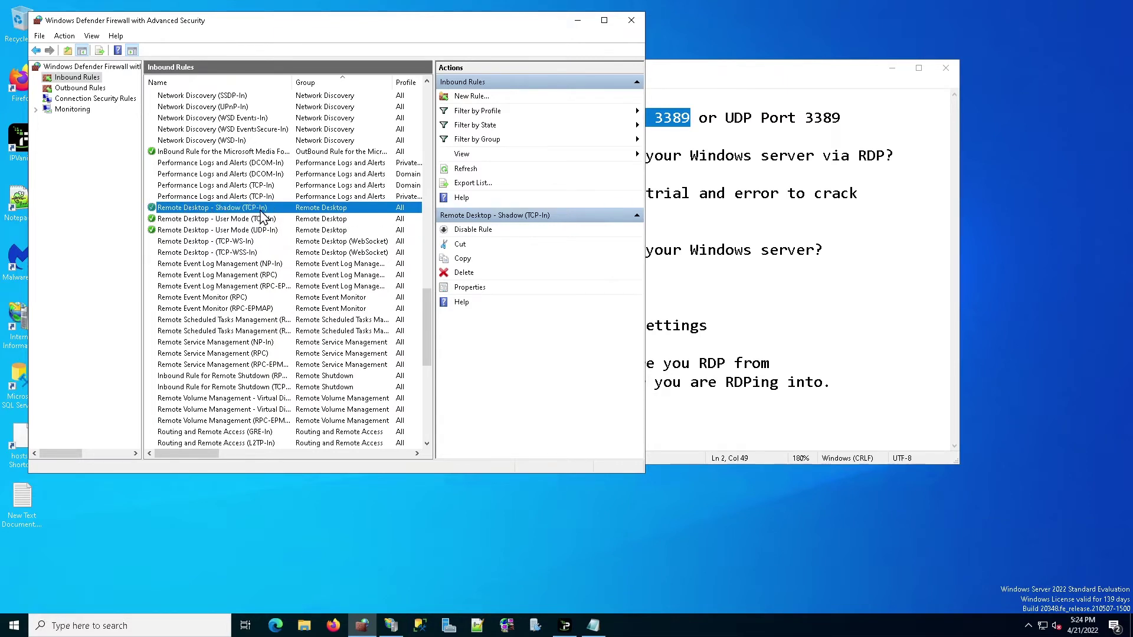
{"action": "left_click", "coordinate": [196, 230]}
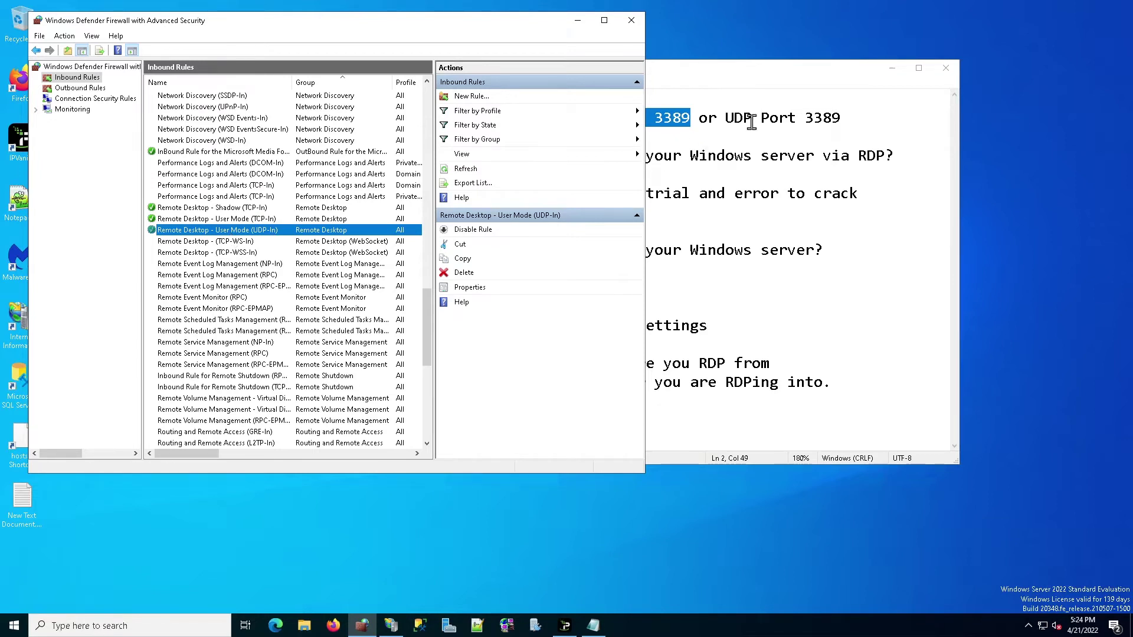
{"action": "left_click_drag", "start_coordinate": [725, 118], "coordinate": [854, 117]}
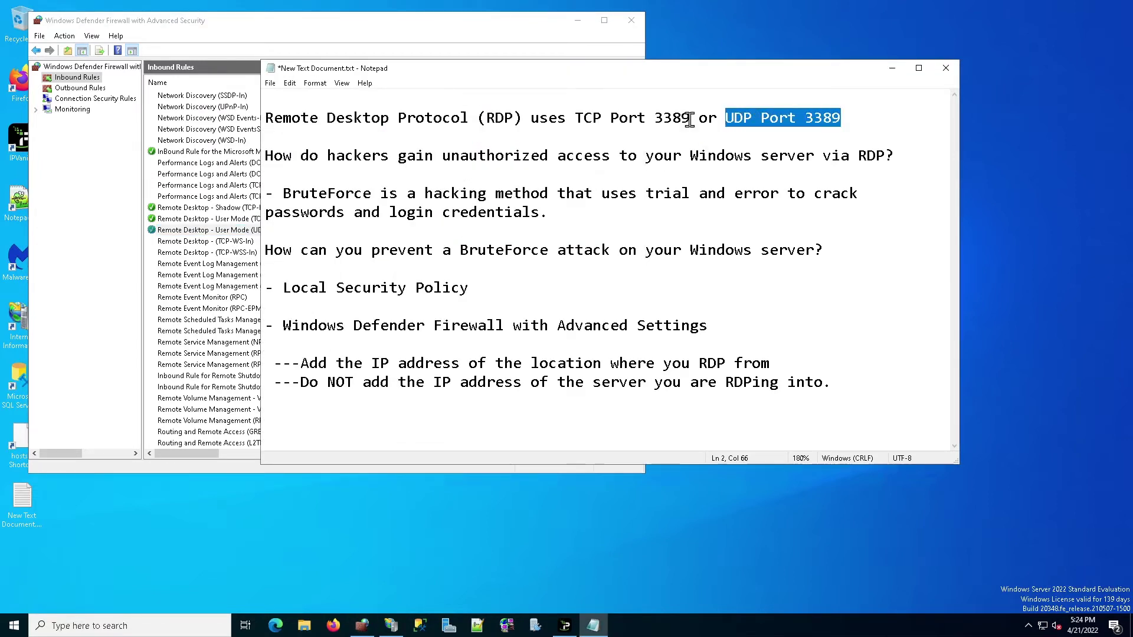
{"action": "left_click_drag", "start_coordinate": [575, 118], "coordinate": [693, 122]}
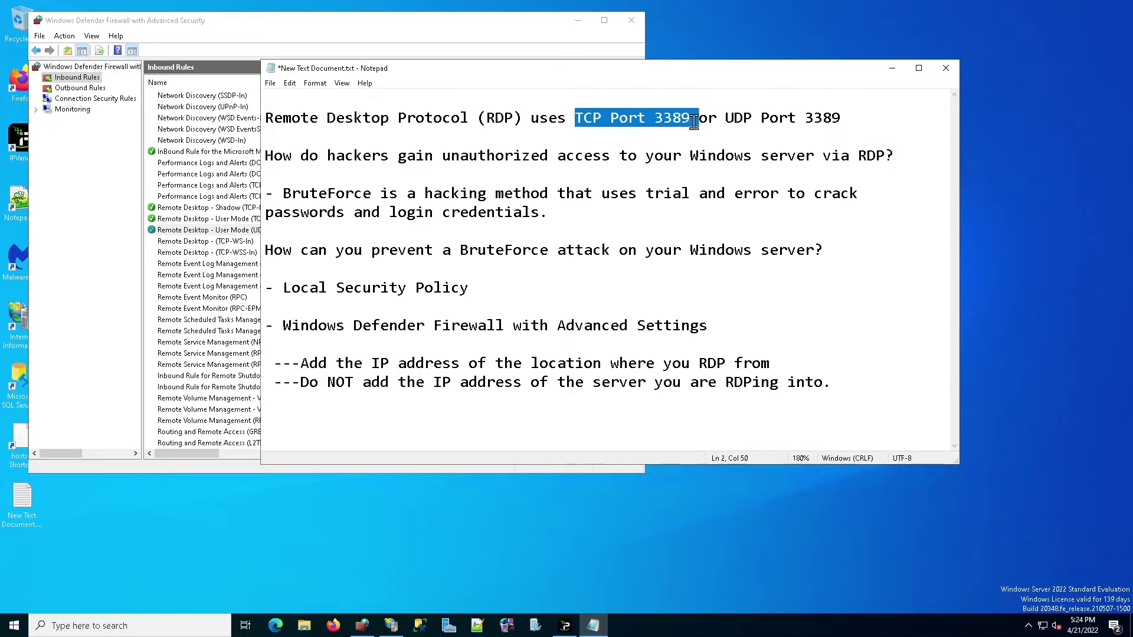
{"action": "left_click", "coordinate": [725, 118]}
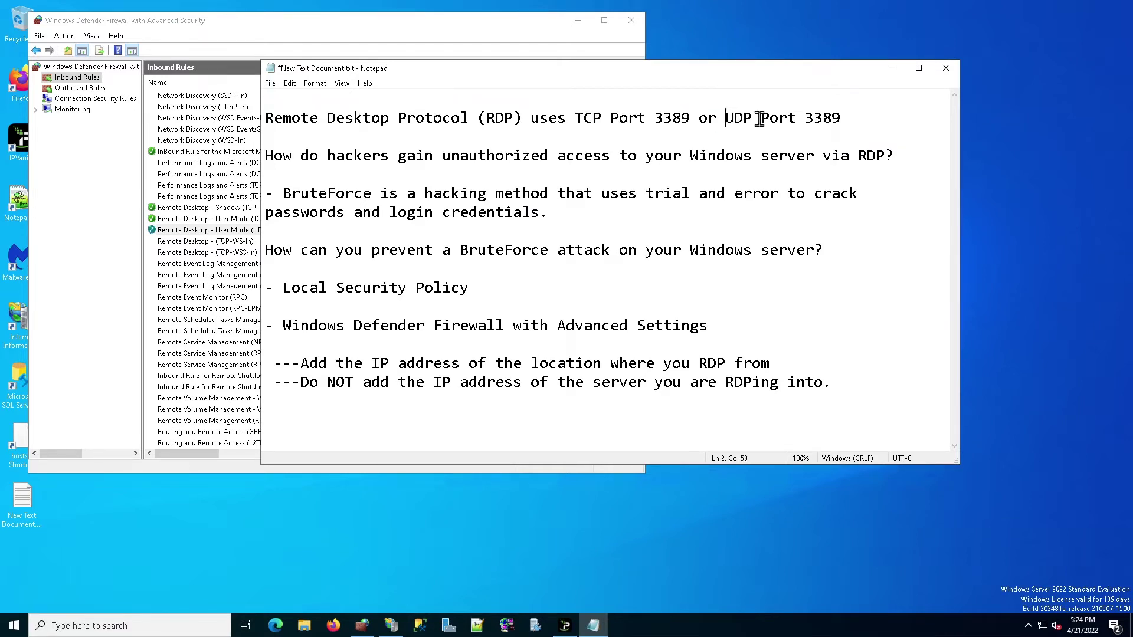
{"action": "left_click", "coordinate": [859, 120], "text": "shift"}
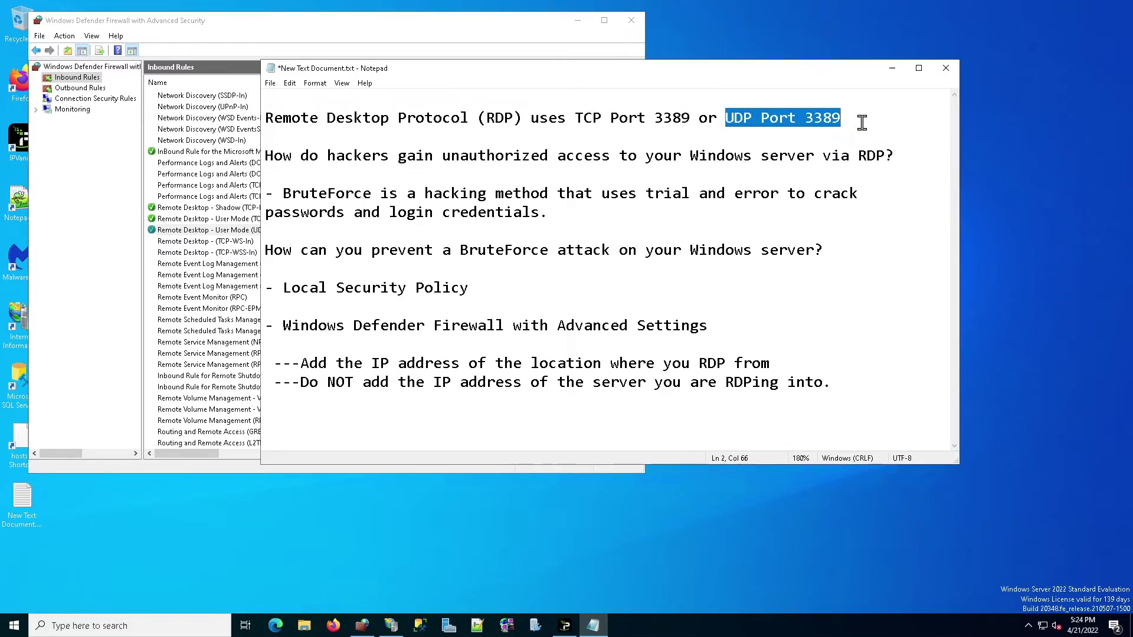
{"action": "left_click", "coordinate": [341, 29]}
{"action": "left_click", "coordinate": [218, 208]}
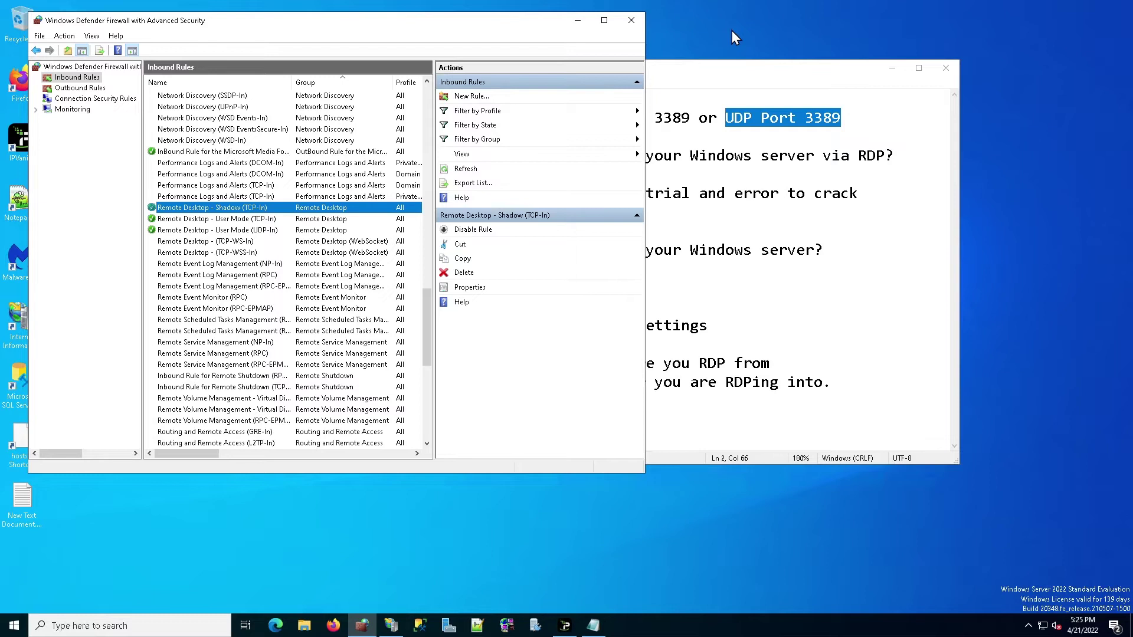
Show the Scope tab in the Remote Desktop - User Mode (TCP-In) rule's properties
{"action": "left_click", "coordinate": [246, 219]}
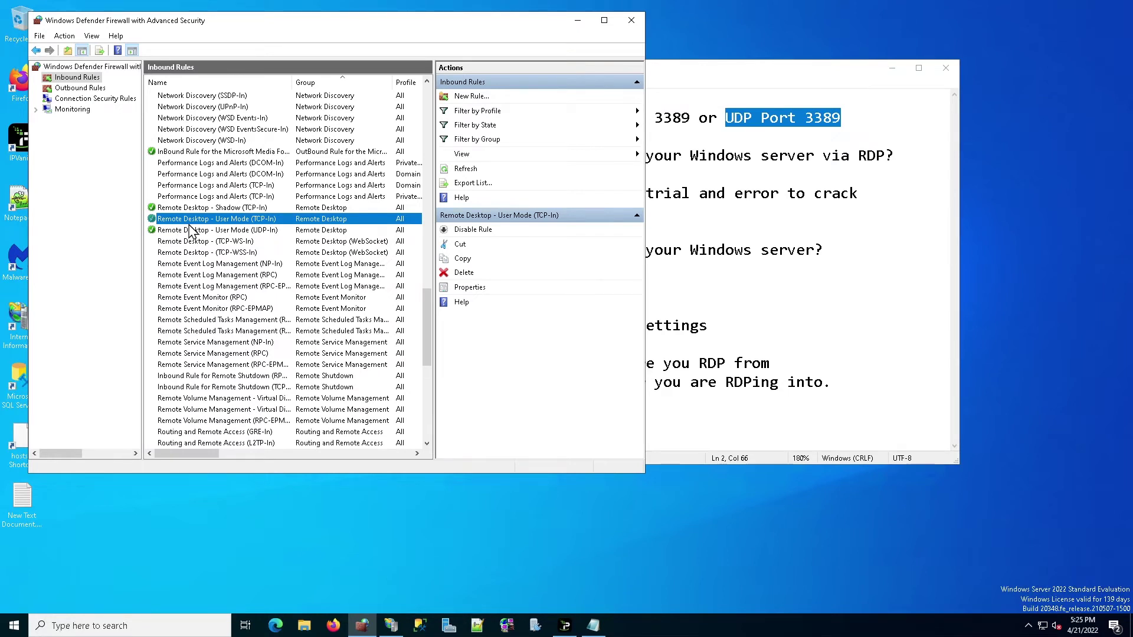
{"action": "double_click", "coordinate": [208, 223]}
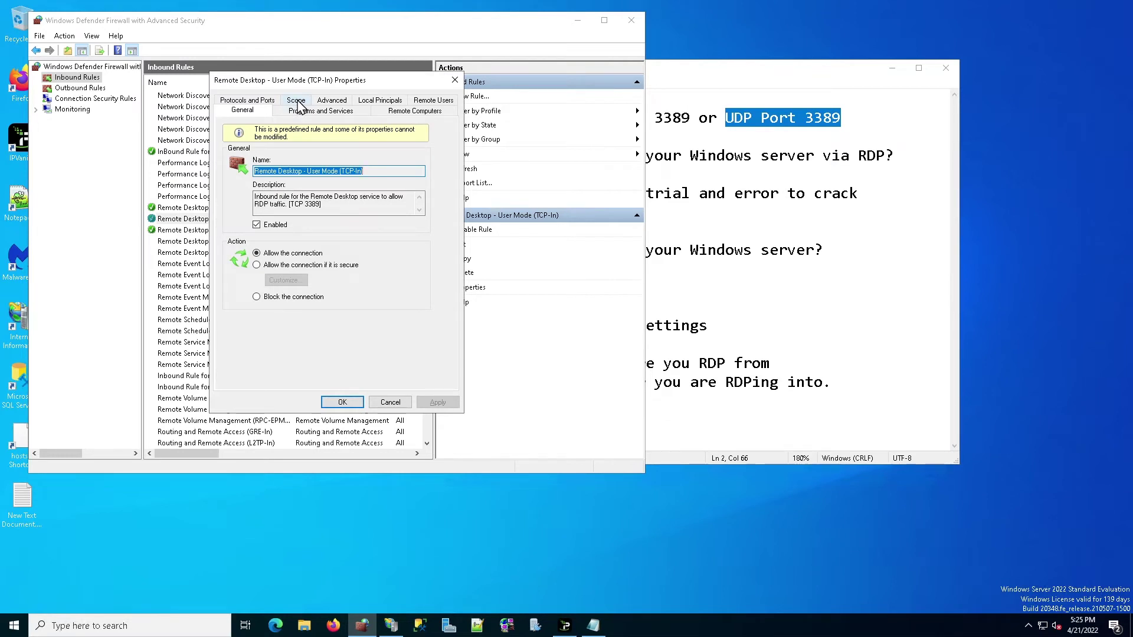
{"action": "left_click", "coordinate": [297, 103]}
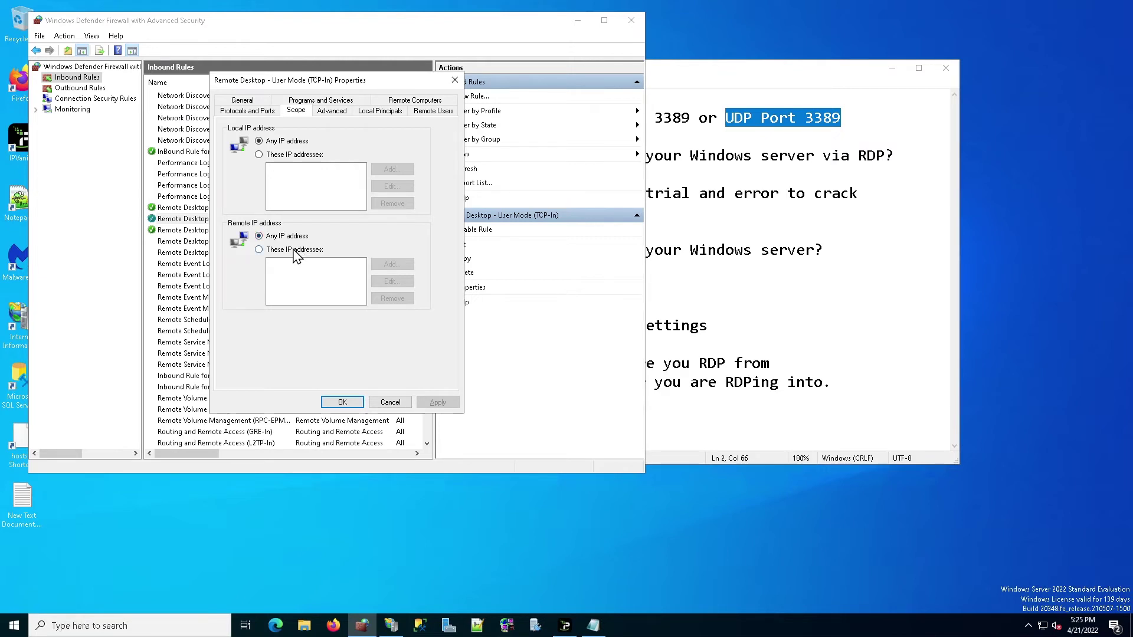
{"action": "left_click", "coordinate": [293, 250]}
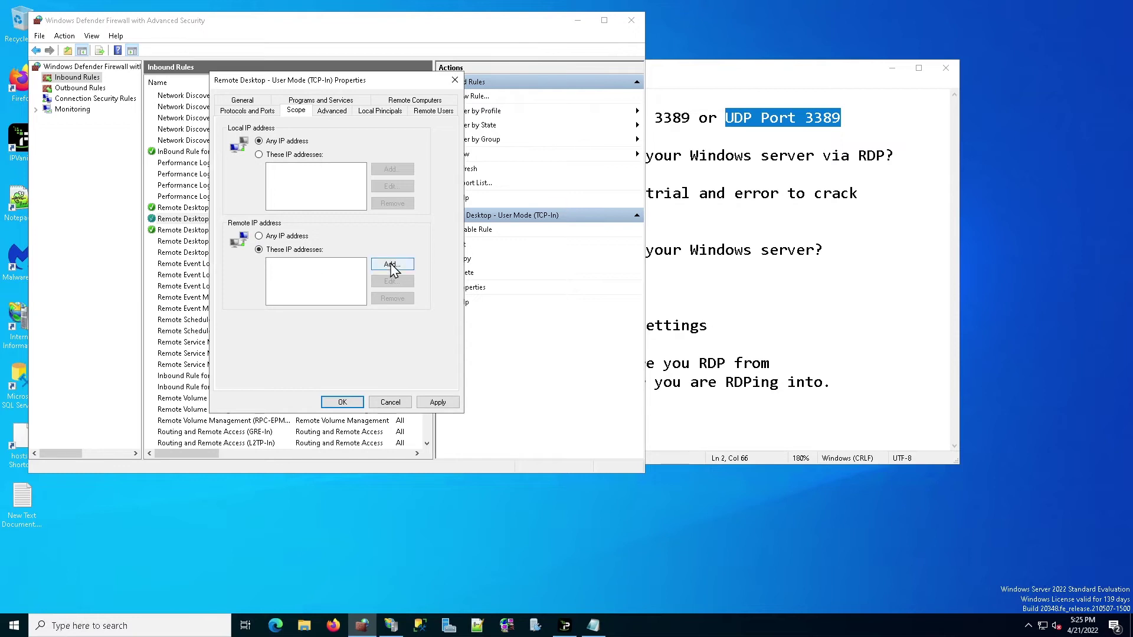
{"action": "left_click", "coordinate": [392, 265]}
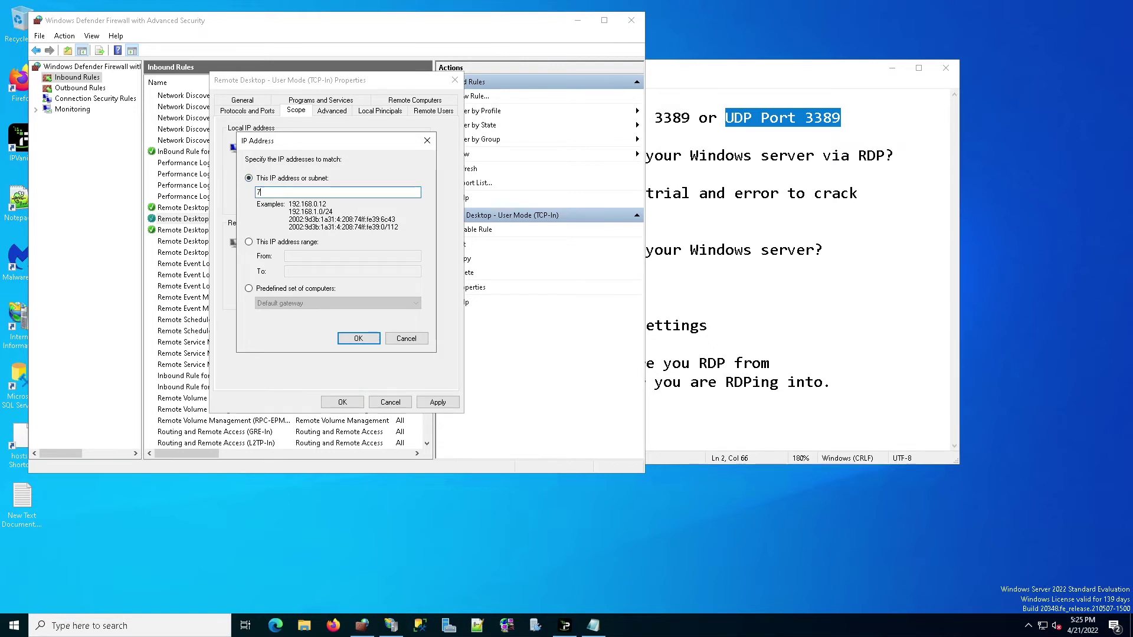
{"action": "type", "text": "78.33.23.22"}
{"action": "mouse_move", "coordinate": [259, 190]}
{"action": "left_mouse_down"}
{"action": "mouse_move", "coordinate": [308, 193]}
{"action": "mouse_move", "coordinate": [250, 192]}
{"action": "left_mouse_up"}
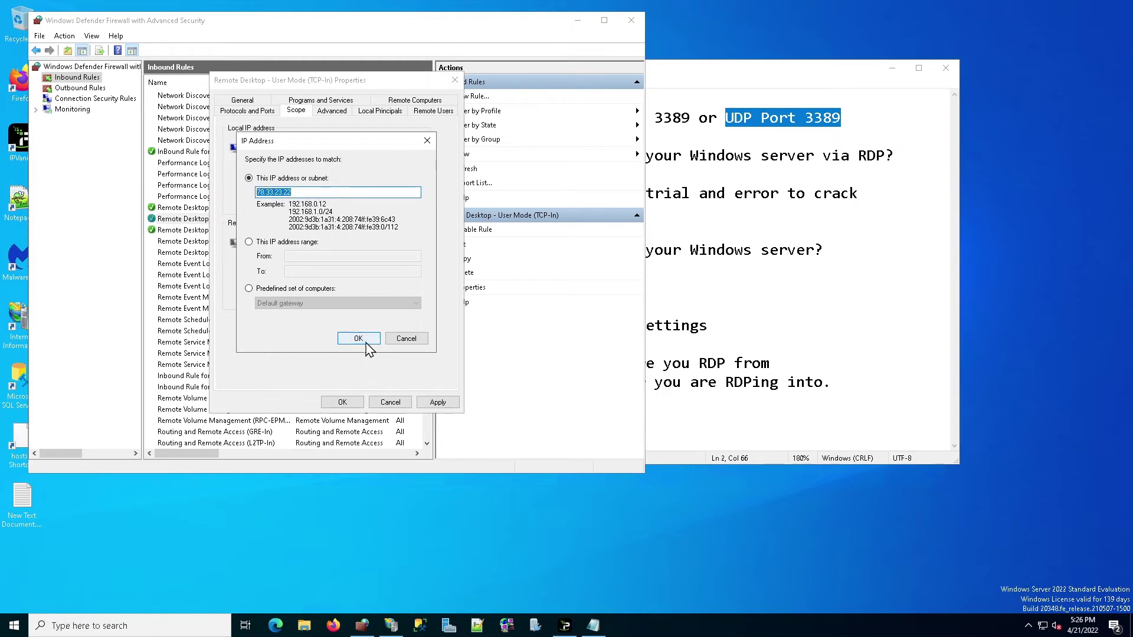
{"action": "left_click", "coordinate": [365, 338]}
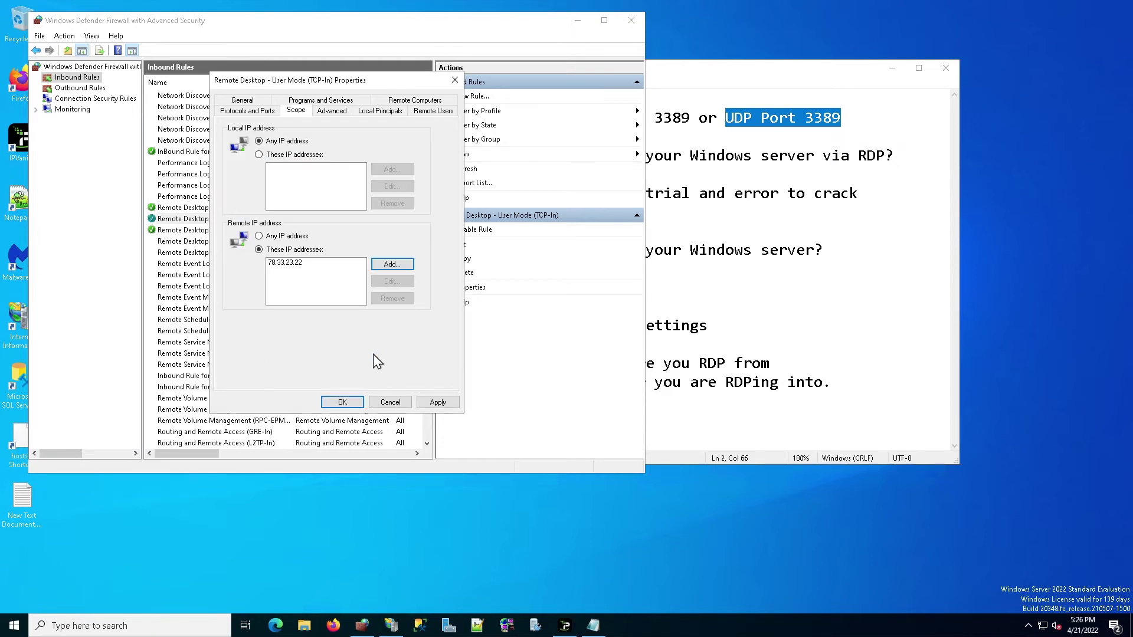
Apply the 78.33.23.22 scope, add 33.83.90.88 as a second remote address, and apply again
{"action": "left_click", "coordinate": [437, 402]}
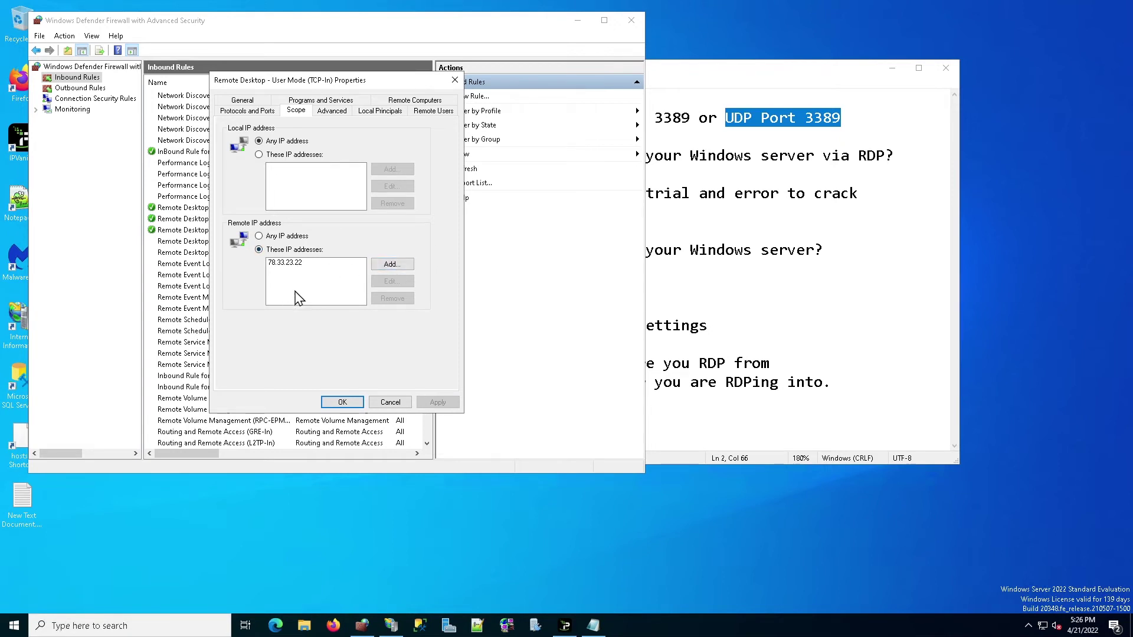
{"action": "left_click", "coordinate": [313, 263]}
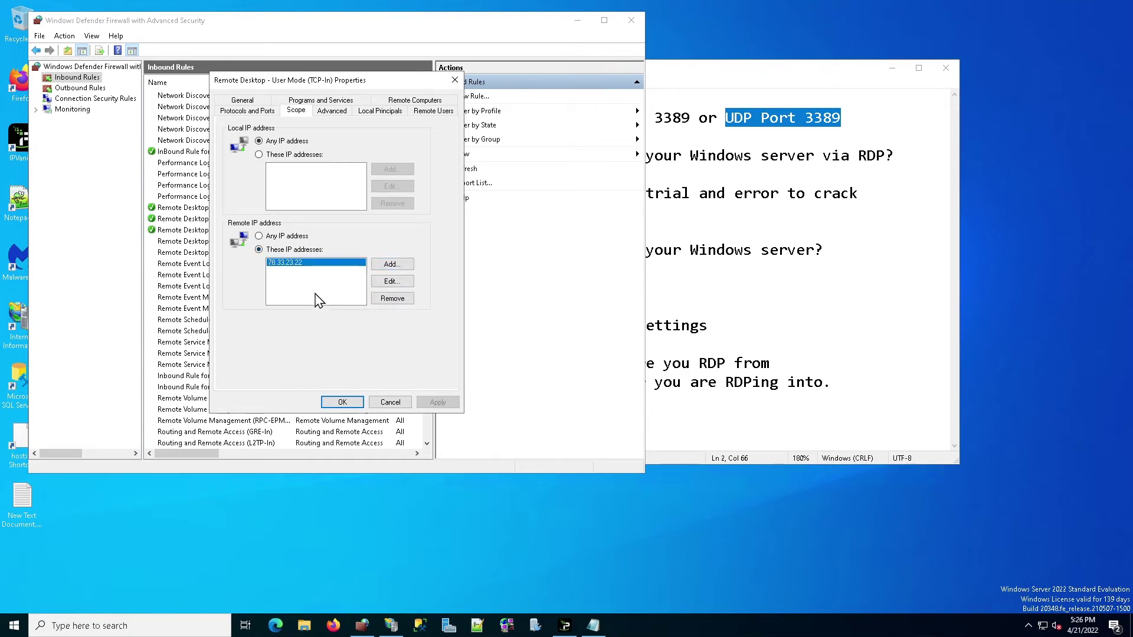
{"action": "left_click", "coordinate": [391, 265]}
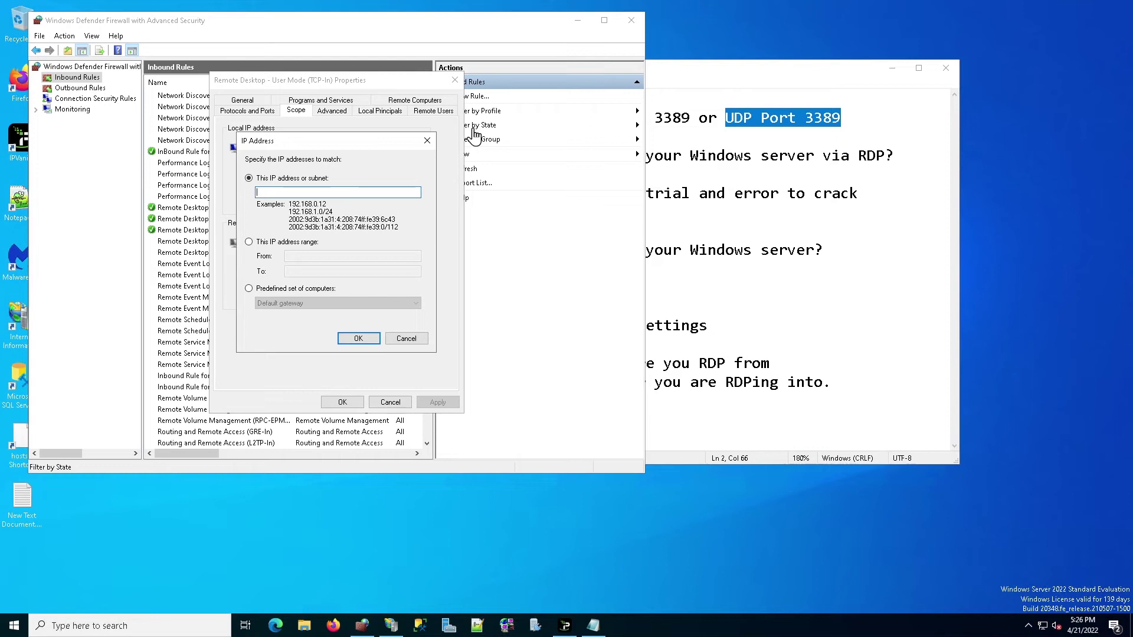
{"action": "type", "text": "33.883.90"}
{"action": "left_click", "coordinate": [348, 340]}
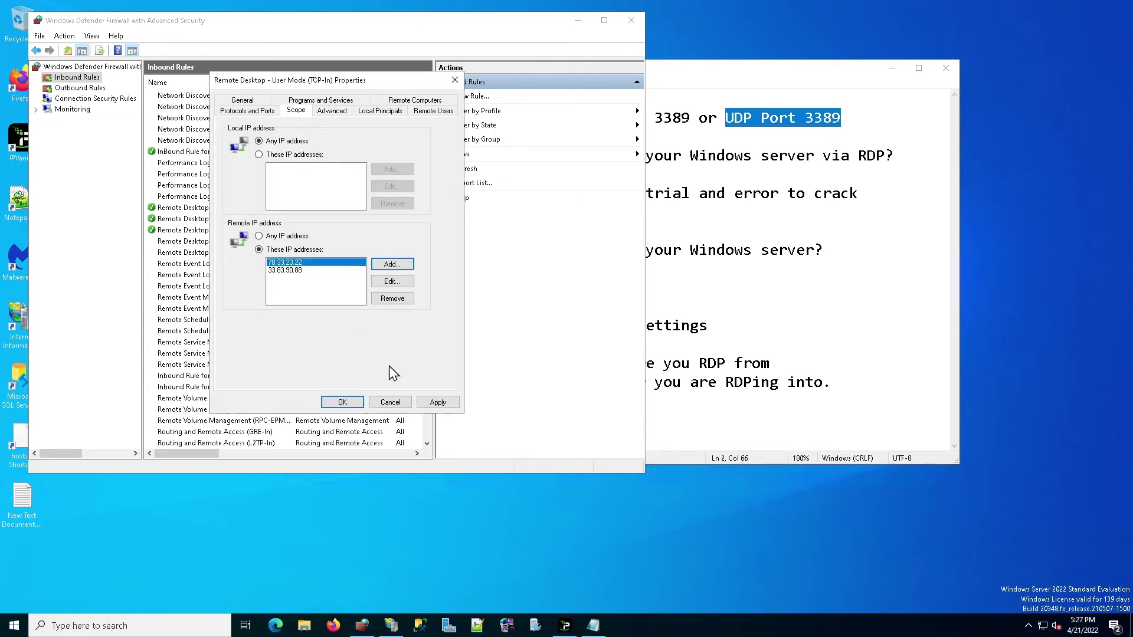
{"action": "left_click", "coordinate": [435, 403]}
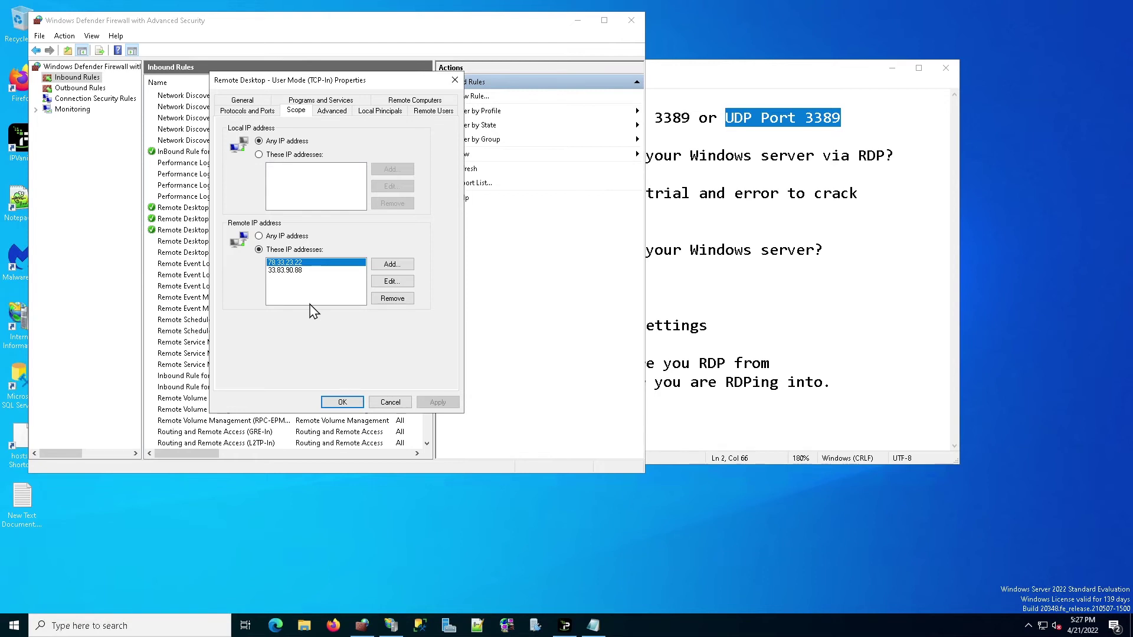
Select the 33.83.90.88 and 78.33.23.22 entries in the remote address list to review them
{"action": "left_click", "coordinate": [290, 270]}
{"action": "left_click", "coordinate": [304, 262]}
{"action": "left_click", "coordinate": [307, 270]}
{"action": "left_click", "coordinate": [305, 263]}
{"action": "left_click", "coordinate": [307, 270]}
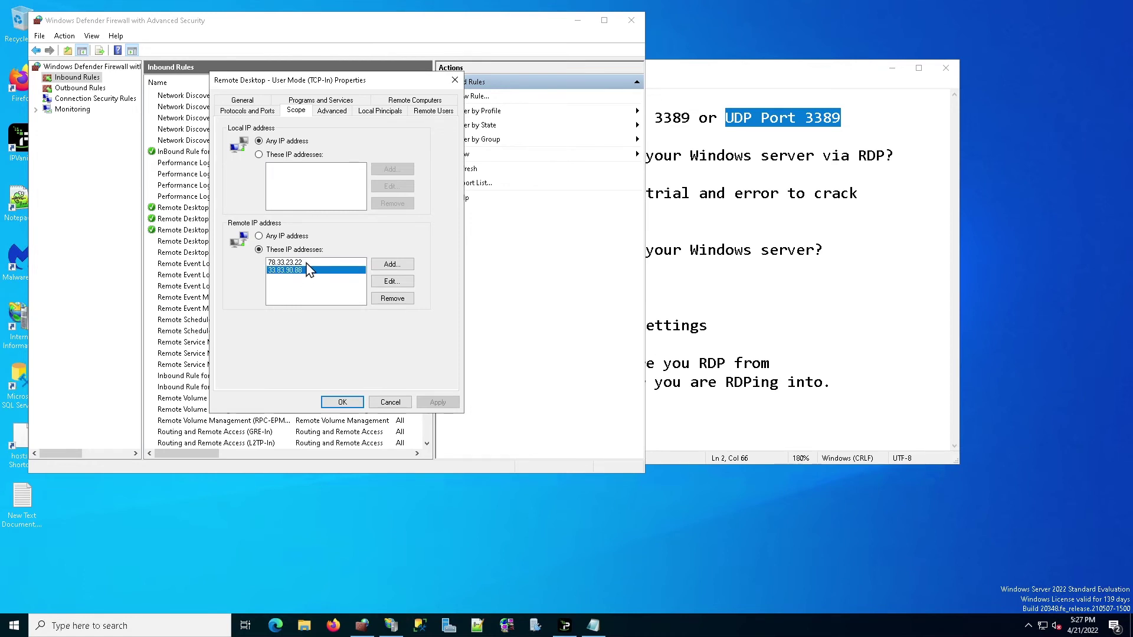
{"action": "left_click", "coordinate": [305, 262]}
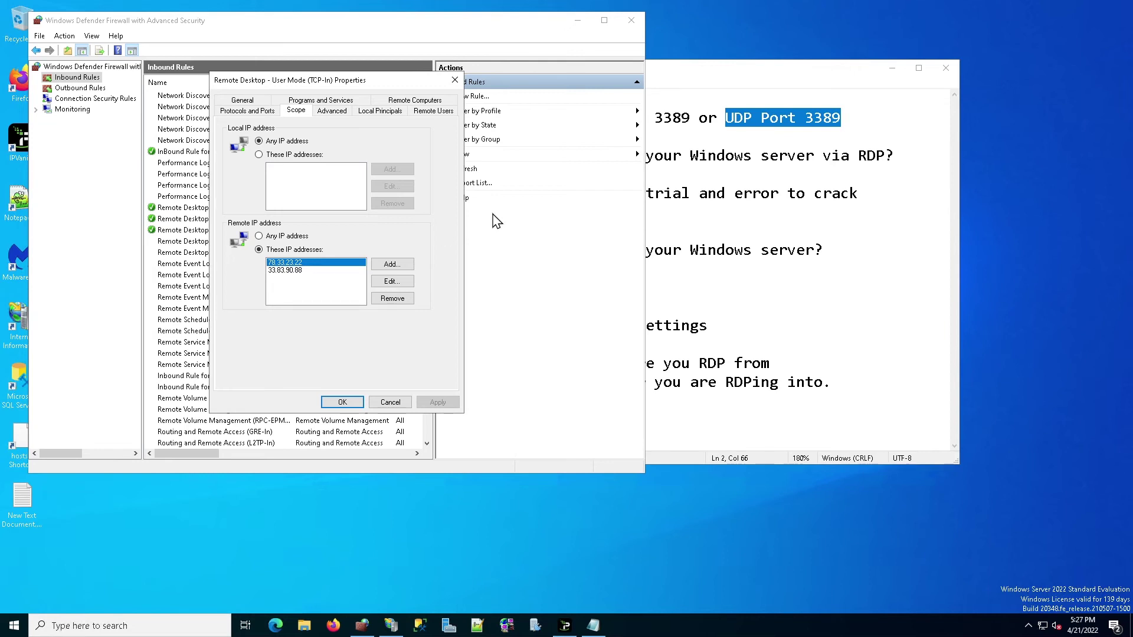
Highlight the Windows Defender Firewall note, then close the TCP-In rule's properties with OK
{"action": "left_click", "coordinate": [691, 82]}
{"action": "left_click", "coordinate": [506, 175]}
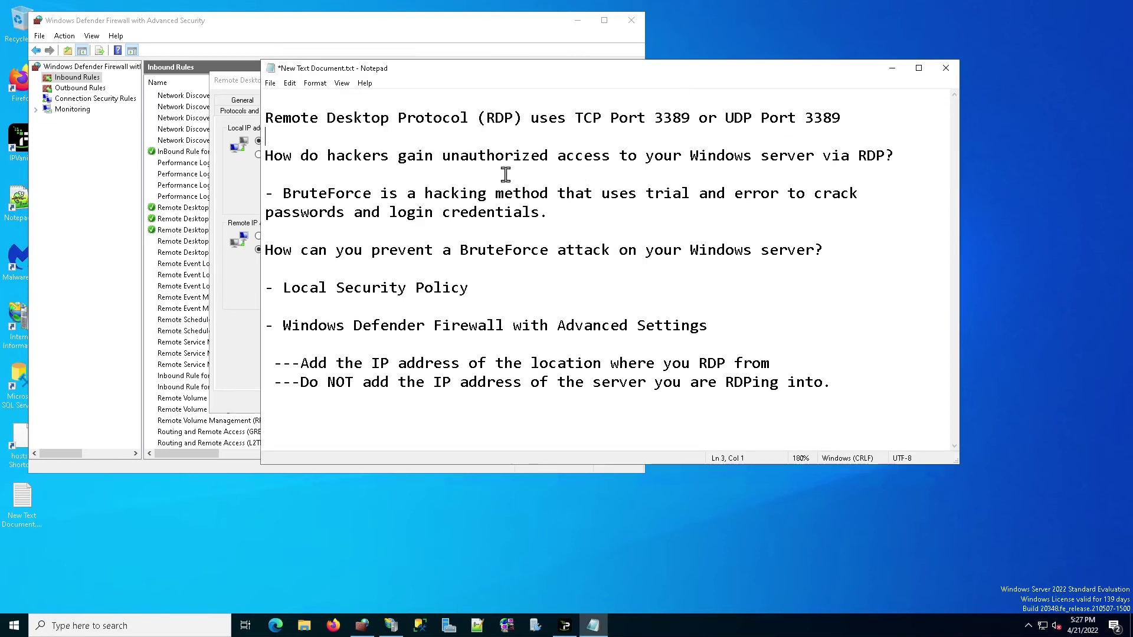
{"action": "left_click_drag", "start_coordinate": [285, 324], "coordinate": [757, 327]}
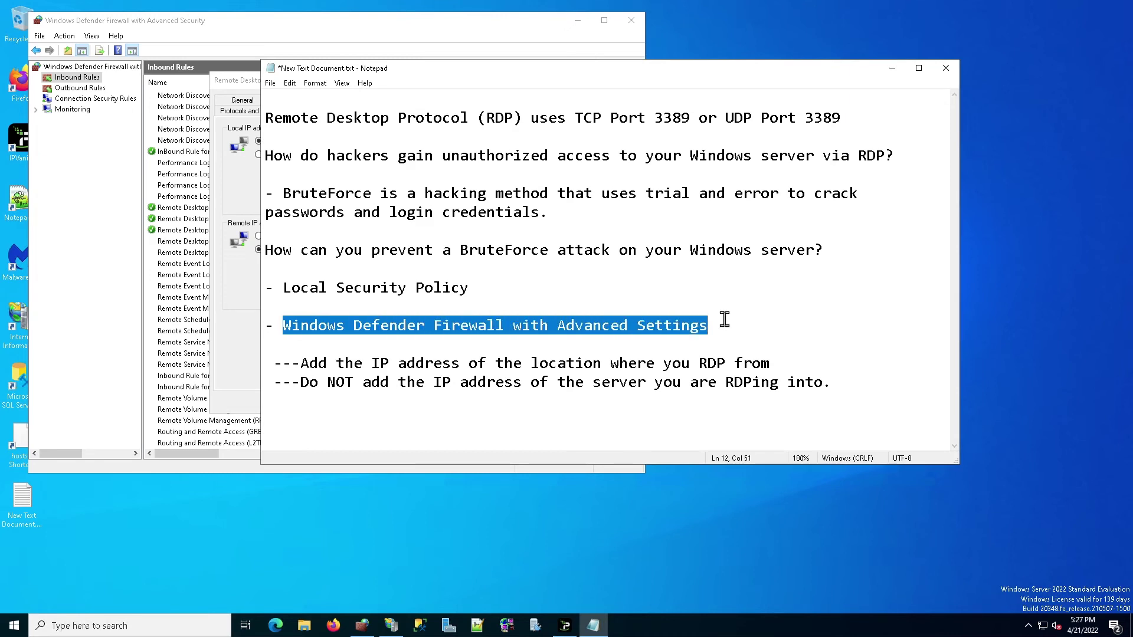
{"action": "left_click", "coordinate": [235, 317]}
{"action": "left_click", "coordinate": [342, 402]}
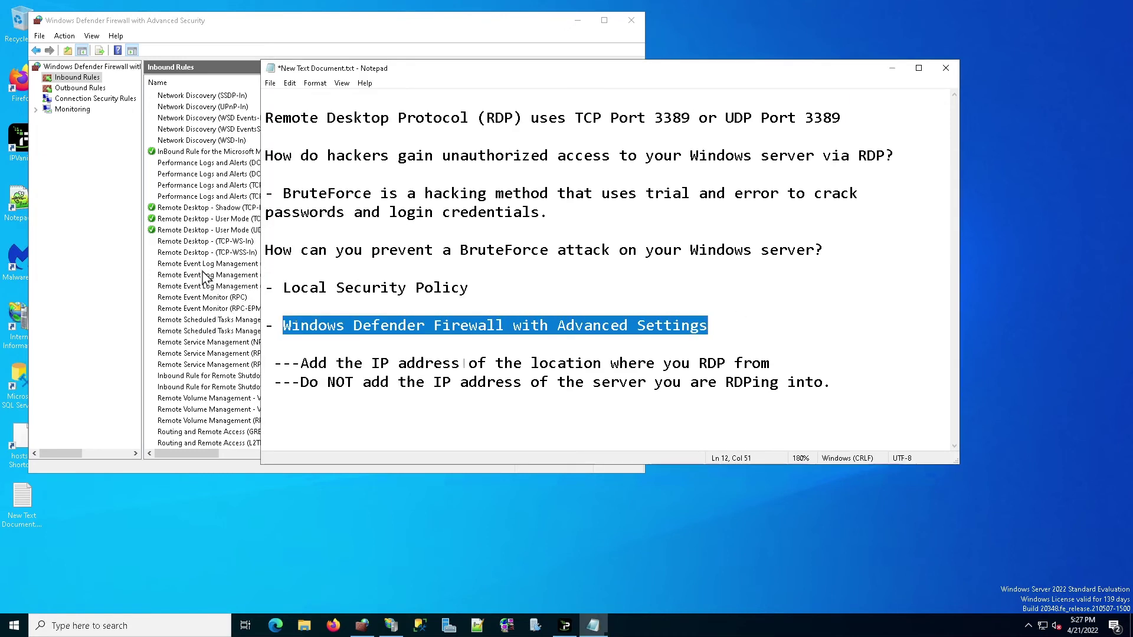
View and close the Shadow (TCP-In) and User Mode (UDP-In) rule properties
{"action": "left_click", "coordinate": [216, 207]}
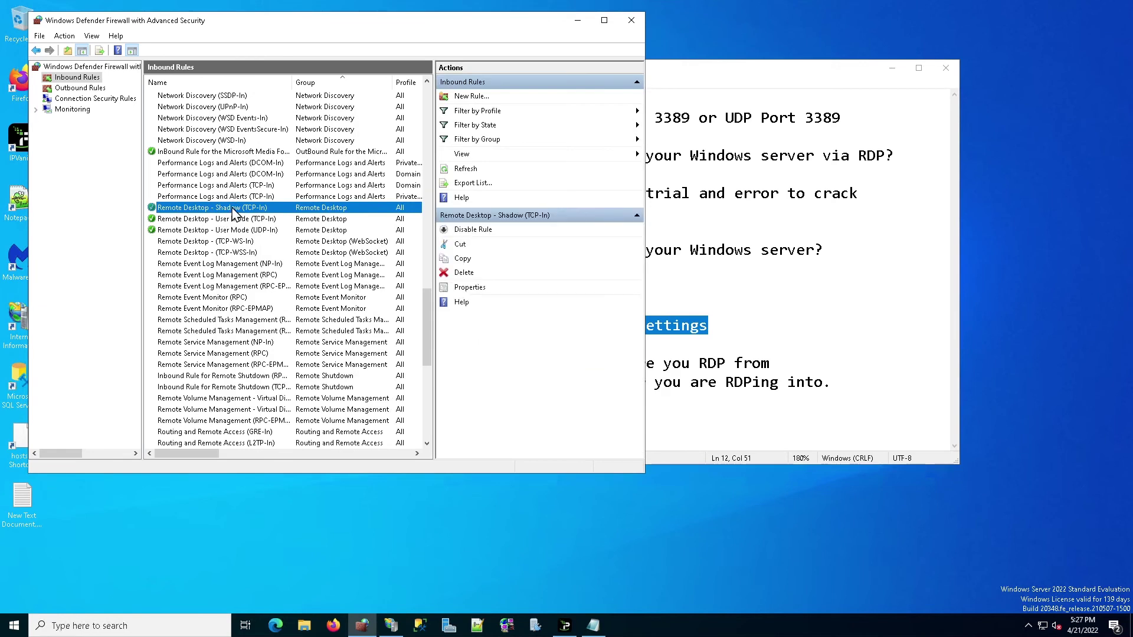
{"action": "double_click", "coordinate": [231, 209]}
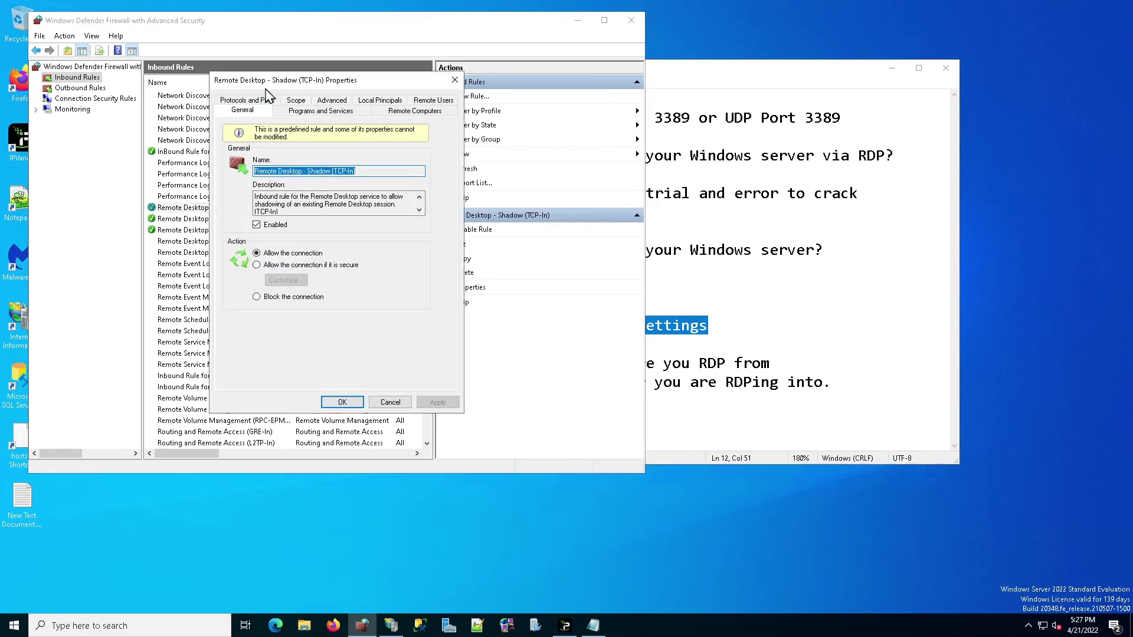
{"action": "left_click", "coordinate": [454, 80]}
{"action": "double_click", "coordinate": [195, 231]}
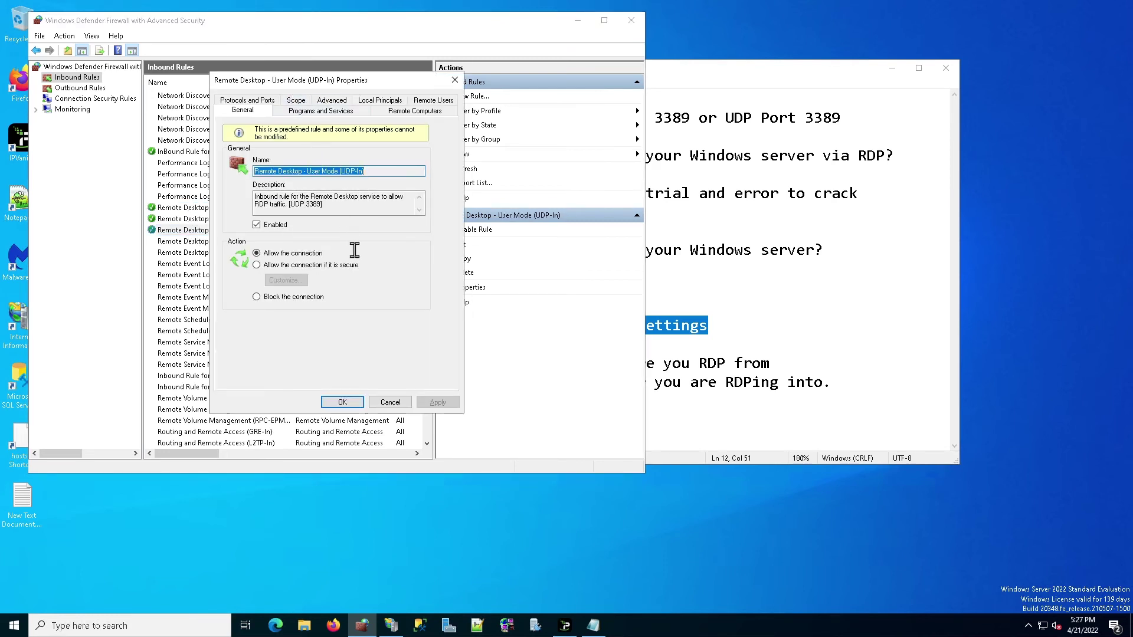
{"action": "left_click", "coordinate": [354, 402]}
Select the Shadow (TCP-In), User Mode (TCP-In) and User Mode (UDP-In) rules in turn
{"action": "left_click", "coordinate": [210, 208]}
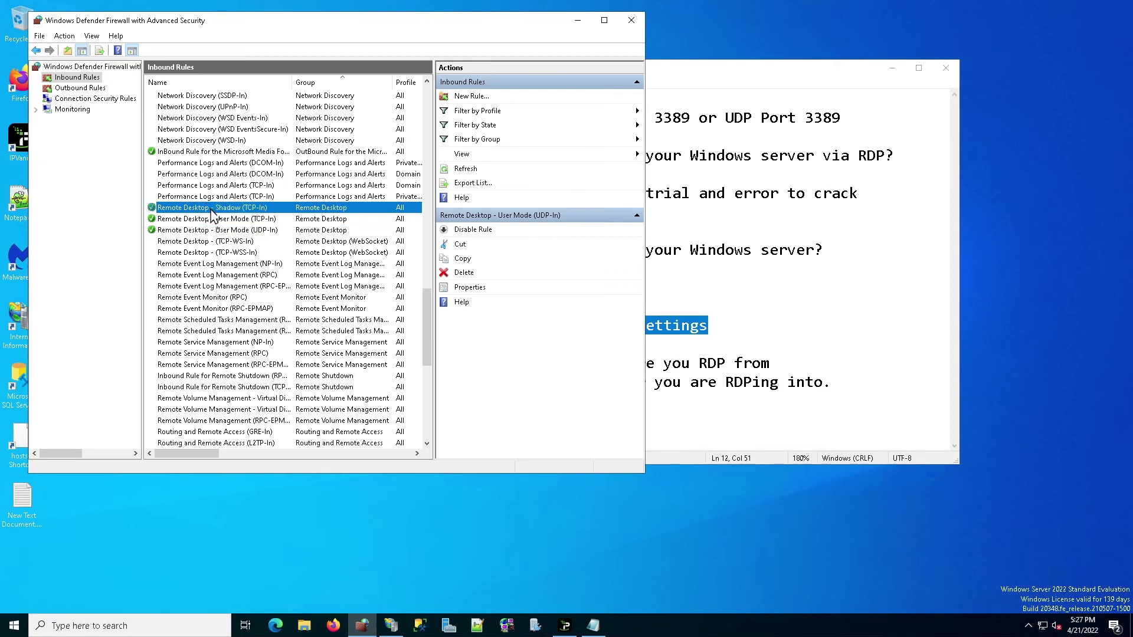
{"action": "left_click", "coordinate": [212, 218]}
{"action": "left_click", "coordinate": [216, 229]}
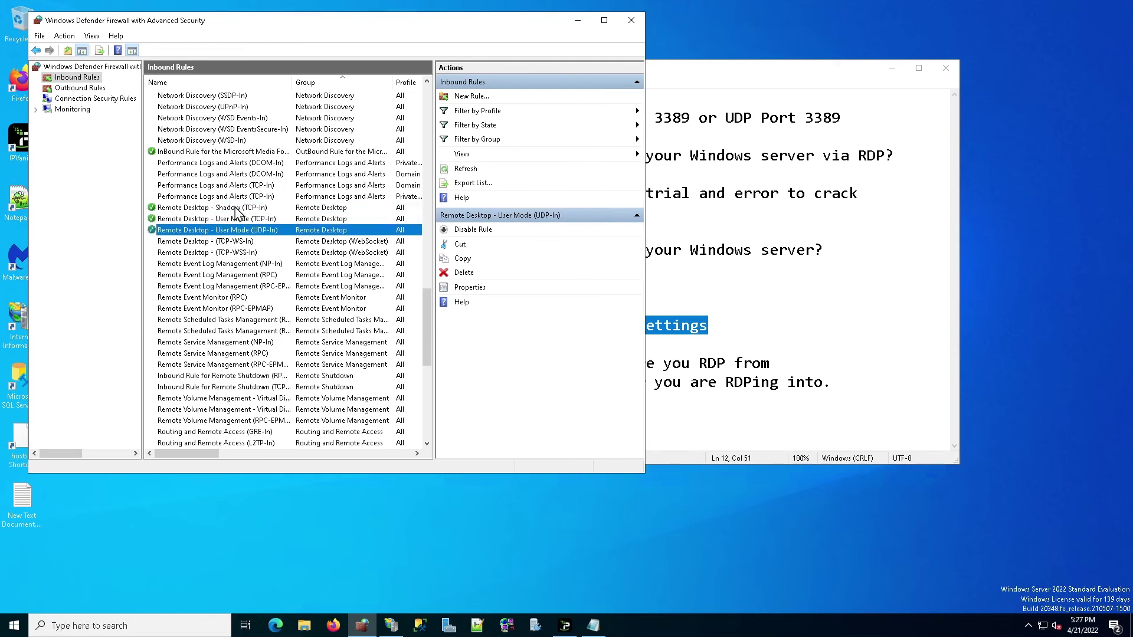
{"action": "left_click", "coordinate": [233, 208]}
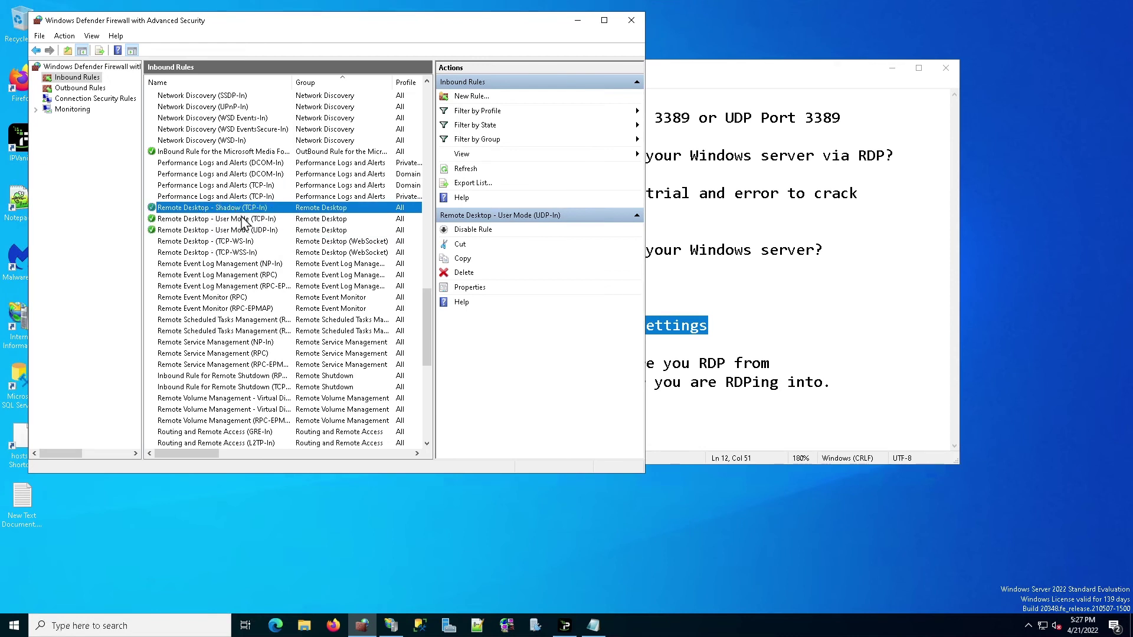
Bring the Notepad notes to the front and begin highlighting the Local Security Policy and firewall lines
{"action": "left_click", "coordinate": [676, 77]}
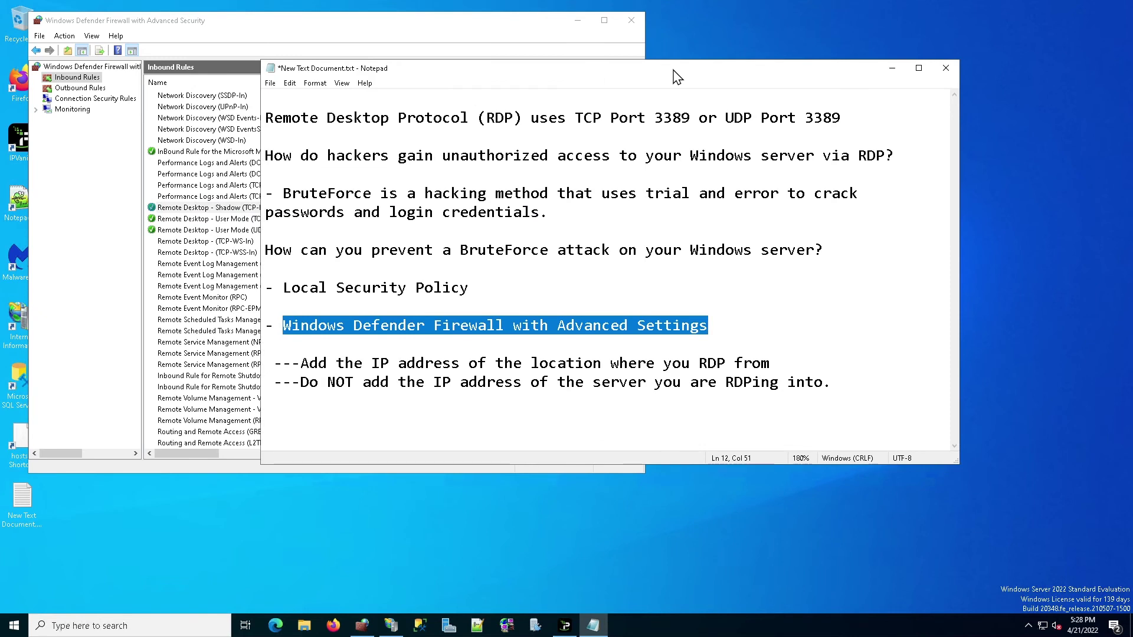
{"action": "left_click", "coordinate": [477, 287]}
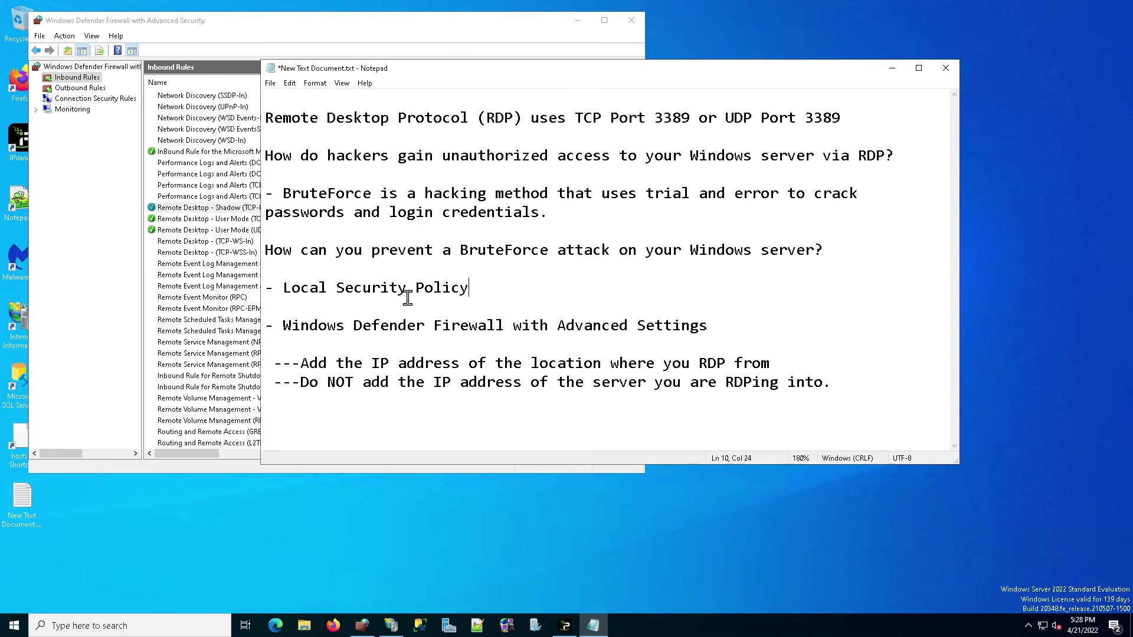
{"action": "left_click", "coordinate": [715, 326]}
{"action": "left_click", "coordinate": [267, 326], "text": "shift"}
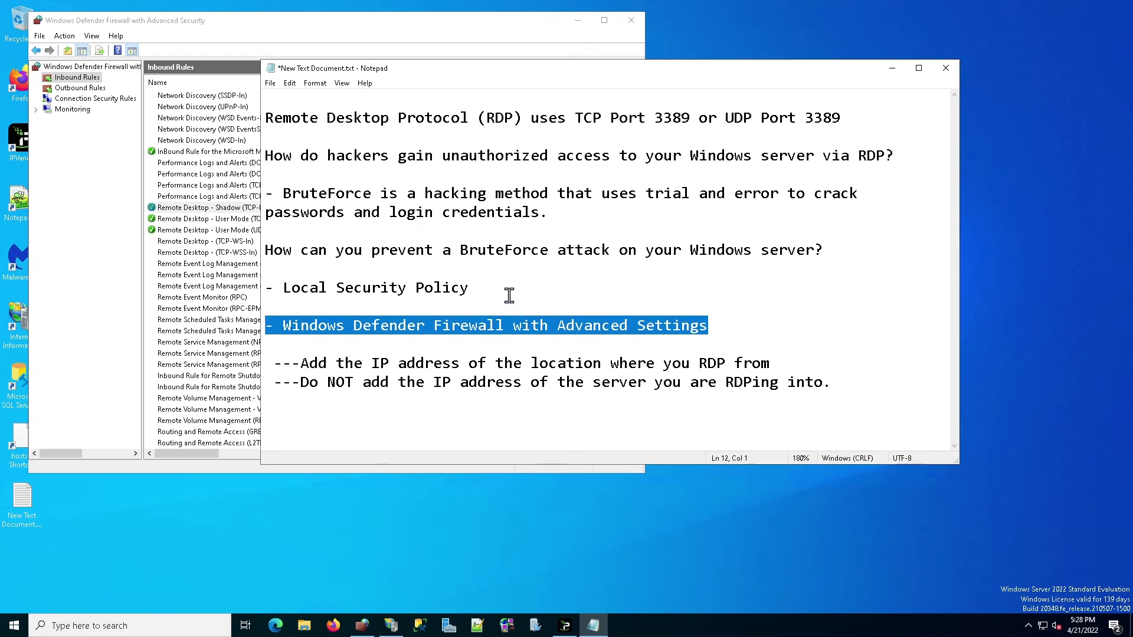
{"action": "left_click_drag", "start_coordinate": [471, 287], "coordinate": [263, 293]}
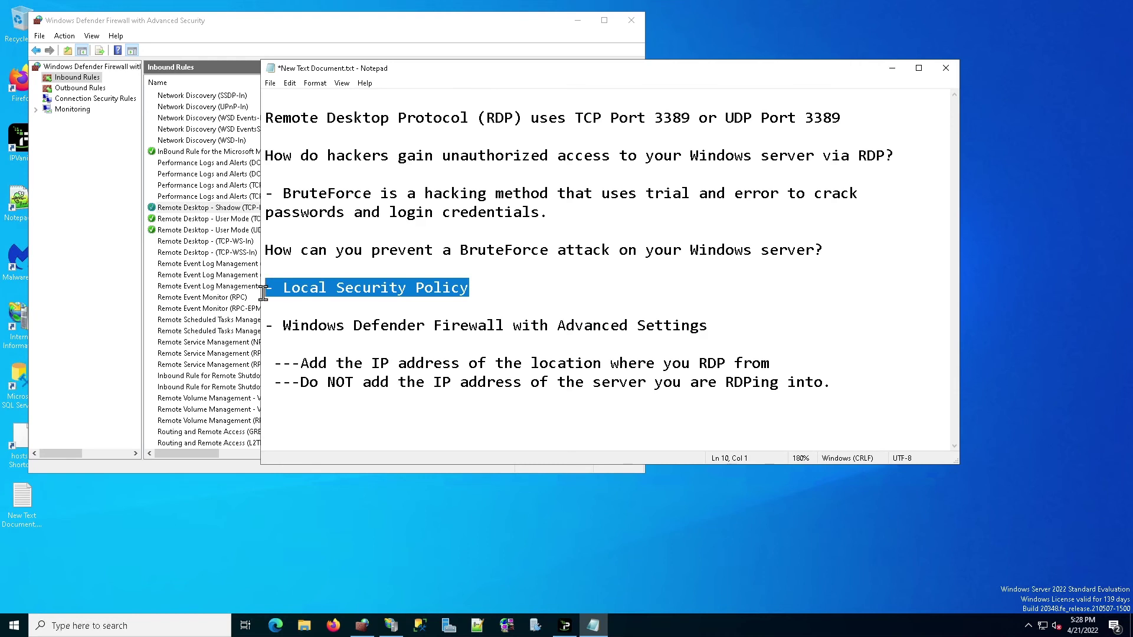
{"action": "left_click_drag", "start_coordinate": [710, 326], "coordinate": [262, 327]}
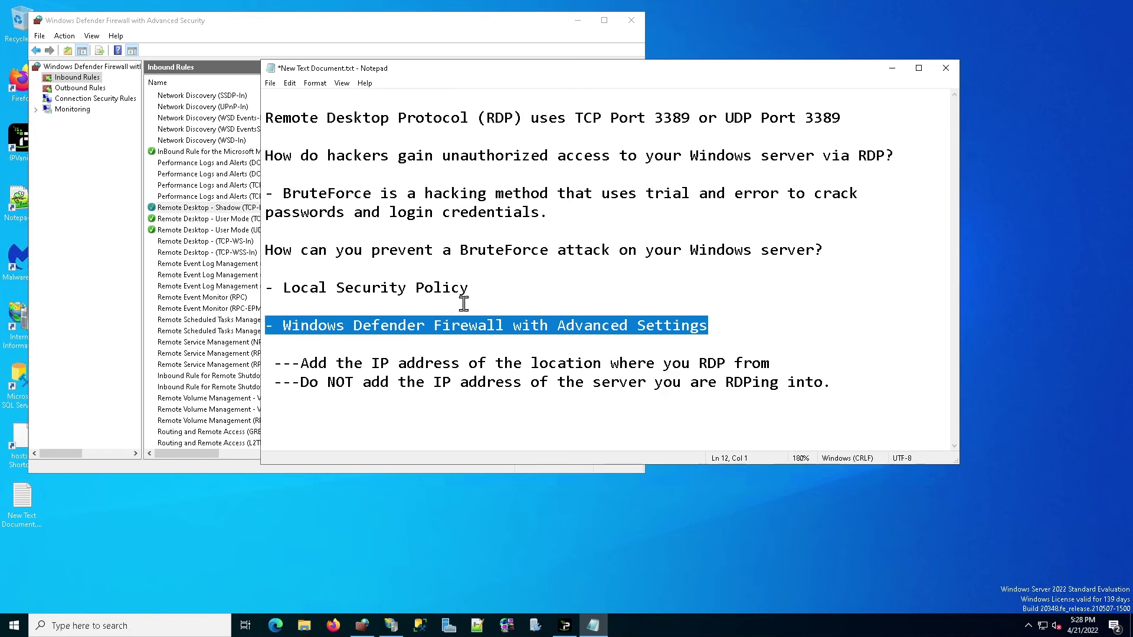
Alternately highlight the Local Security Policy line and the Windows Defender Firewall with Advanced Settings line
{"action": "left_click_drag", "start_coordinate": [479, 289], "coordinate": [264, 291]}
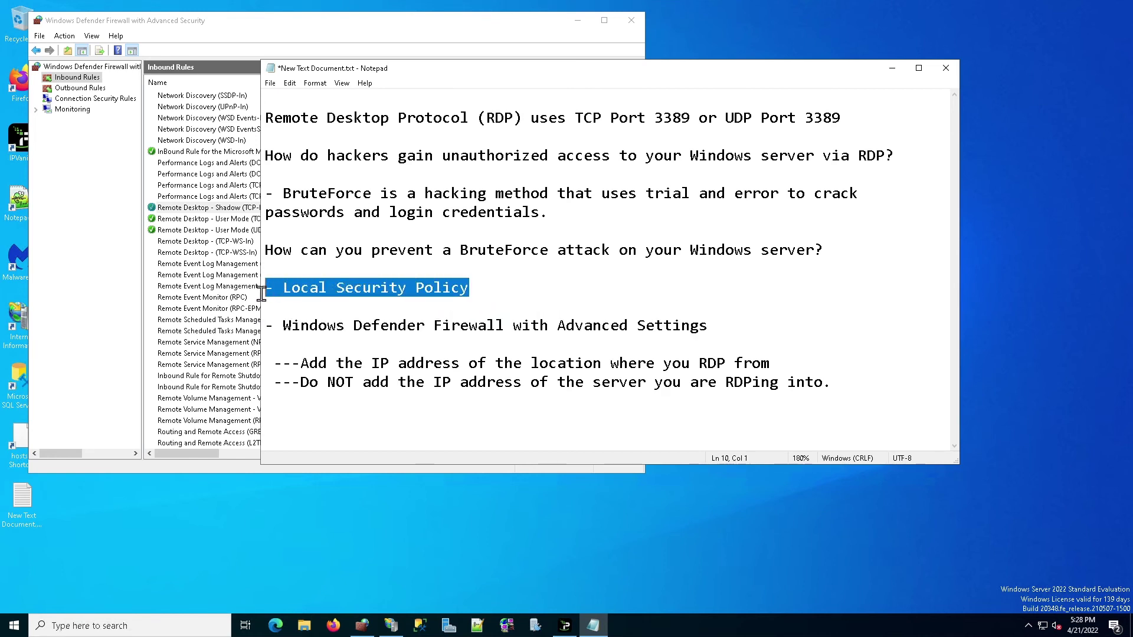
{"action": "left_click", "coordinate": [722, 327]}
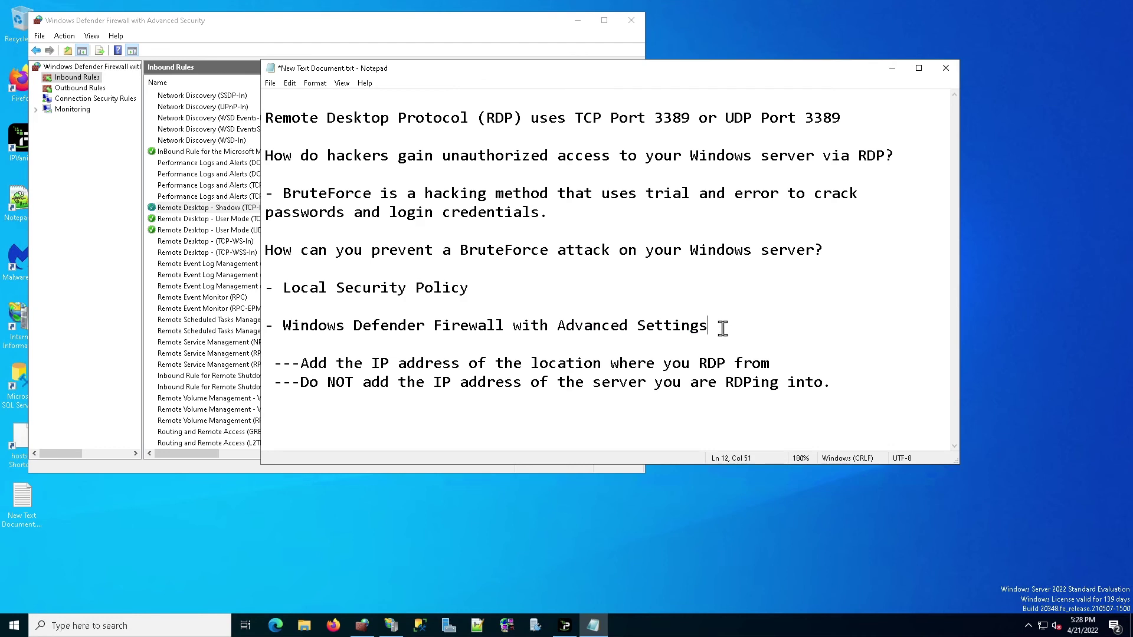
{"action": "left_click_drag", "start_coordinate": [673, 328], "coordinate": [264, 328]}
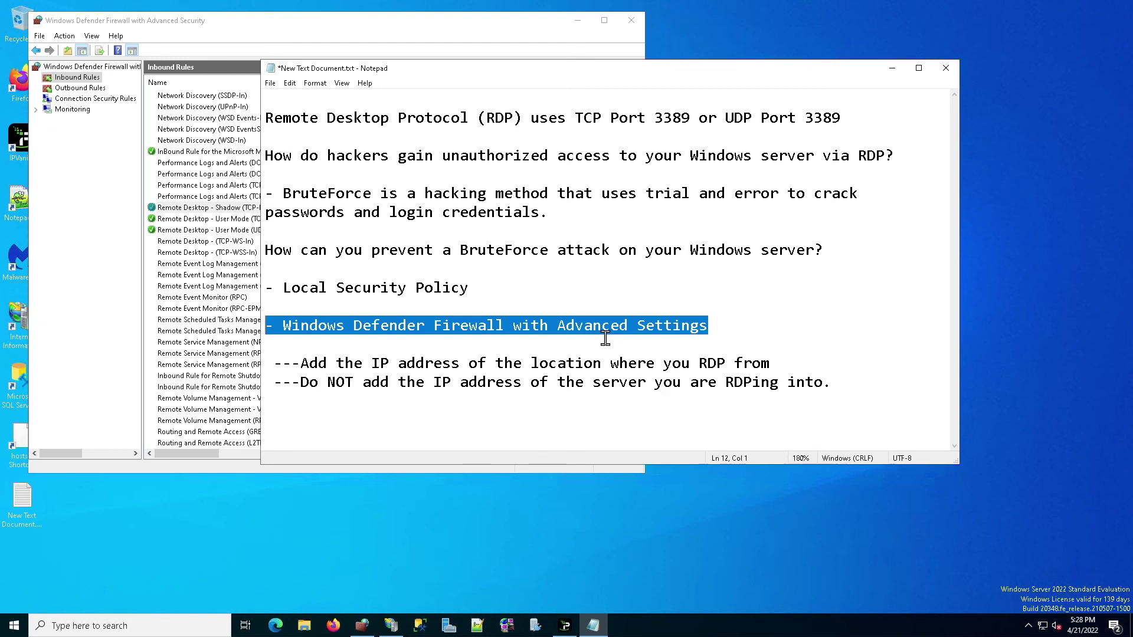
{"action": "left_click", "coordinate": [501, 288]}
{"action": "left_click_drag", "start_coordinate": [468, 289], "coordinate": [269, 290]}
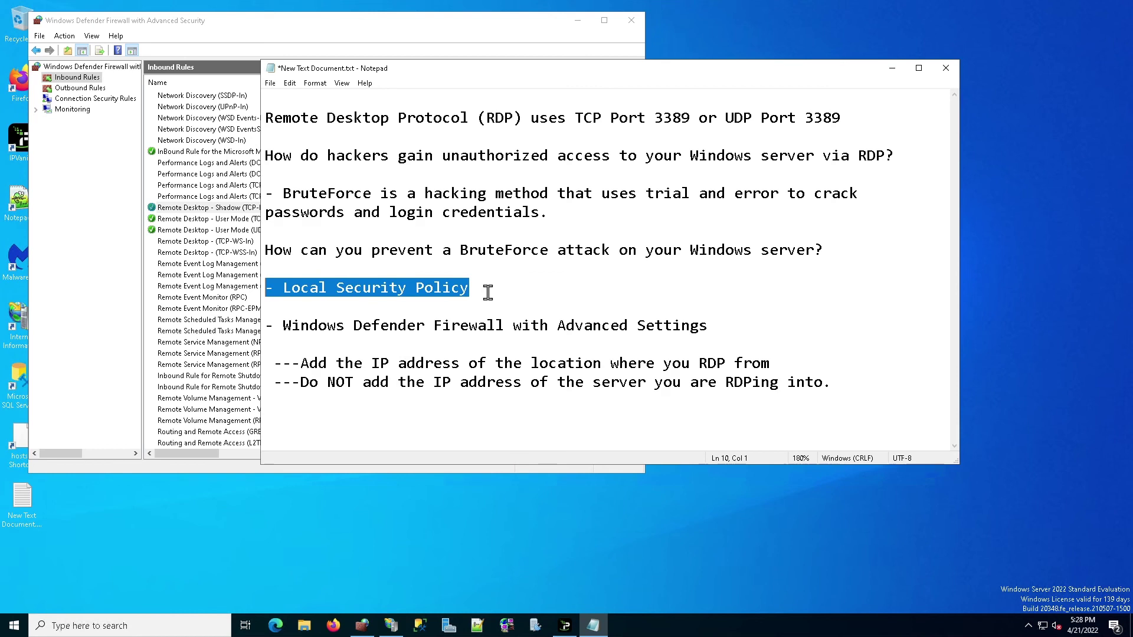
{"action": "left_click", "coordinate": [702, 332]}
{"action": "triple_click", "coordinate": [263, 330]}
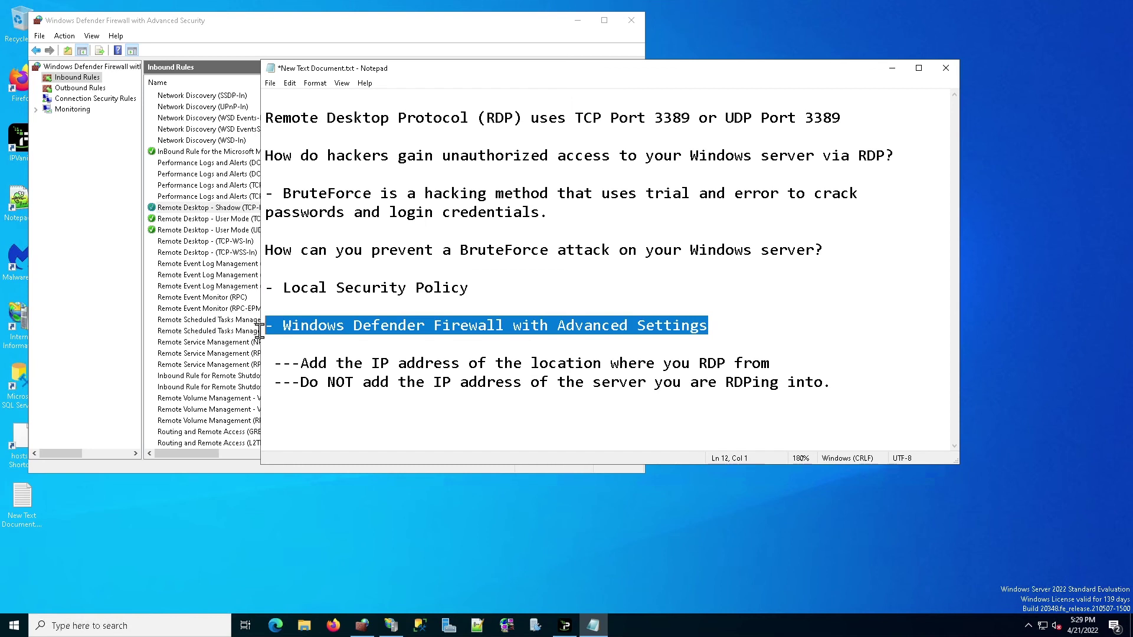